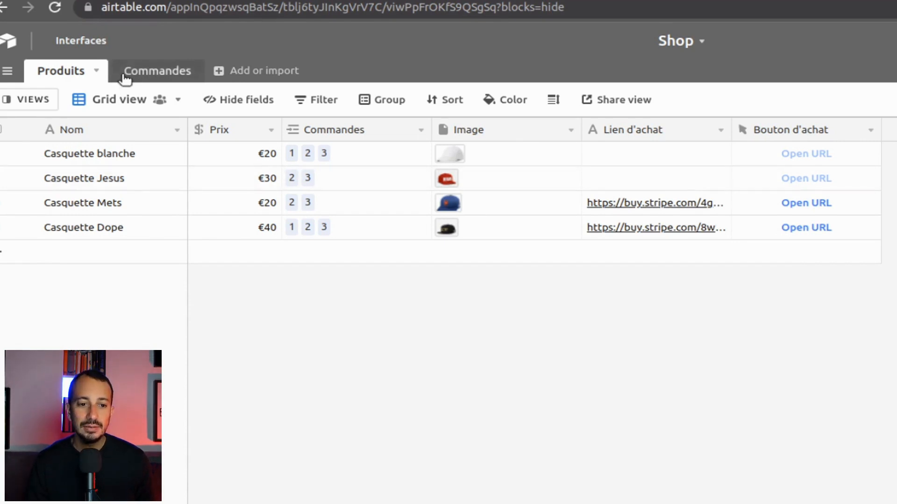
Review the fields of the Commandes table in the Shop base, through to the invoice button field
click(159, 74)
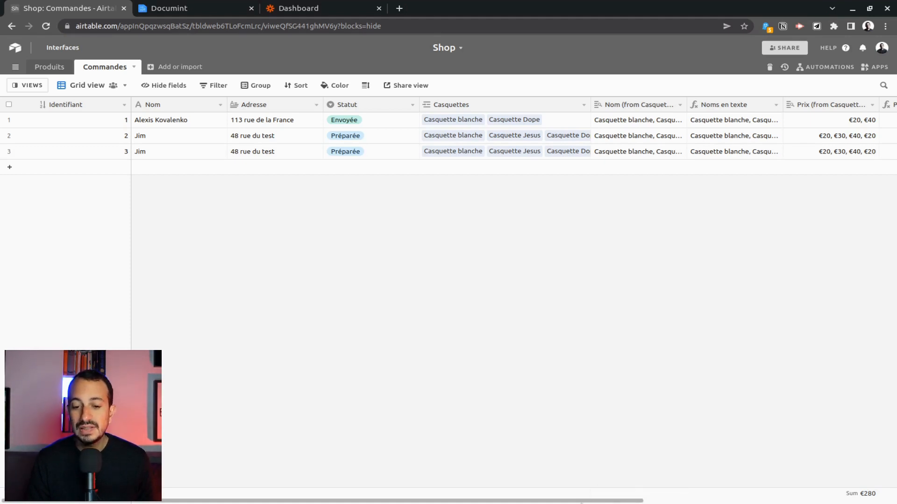
drag(609, 503, 830, 500)
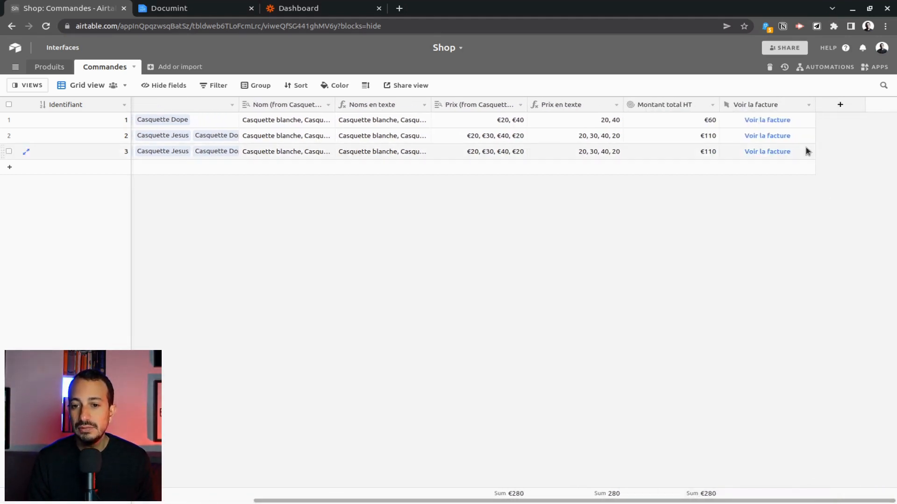
drag(680, 501, 437, 503)
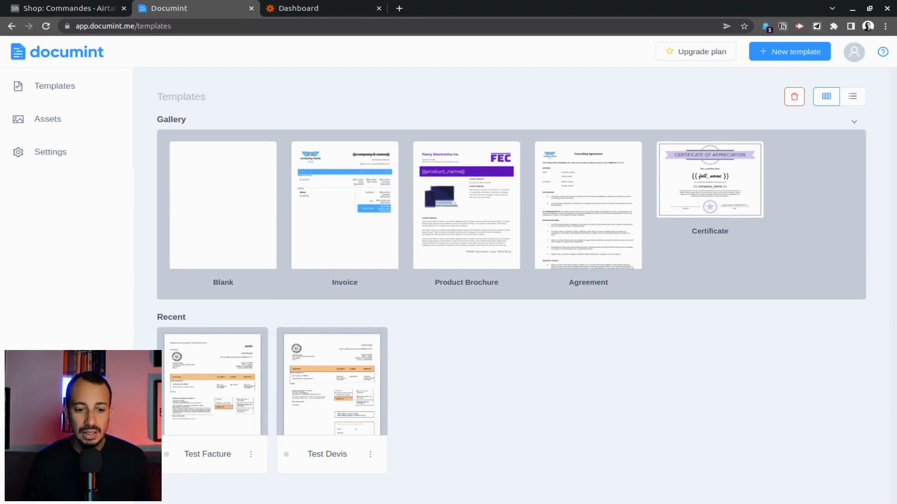
In Documint, duplicate the Test Facture template as "Test Facture pour tuto" and open the copy
click(251, 456)
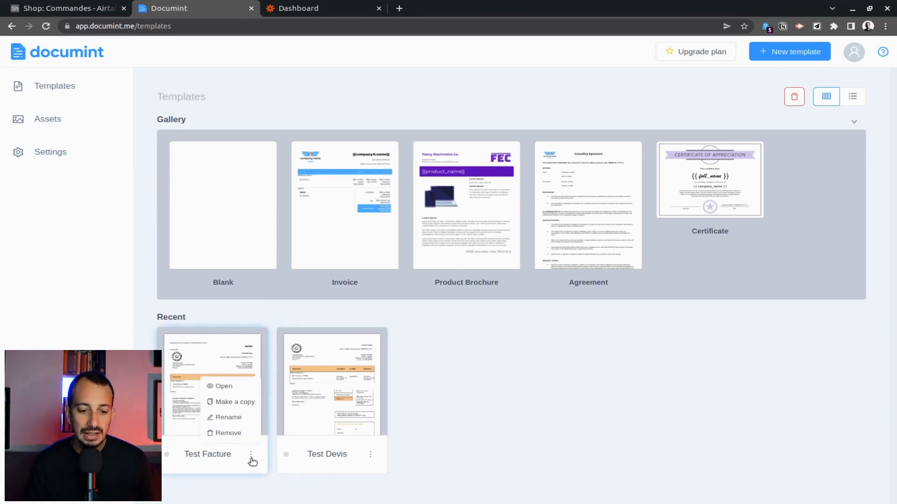
click(244, 407)
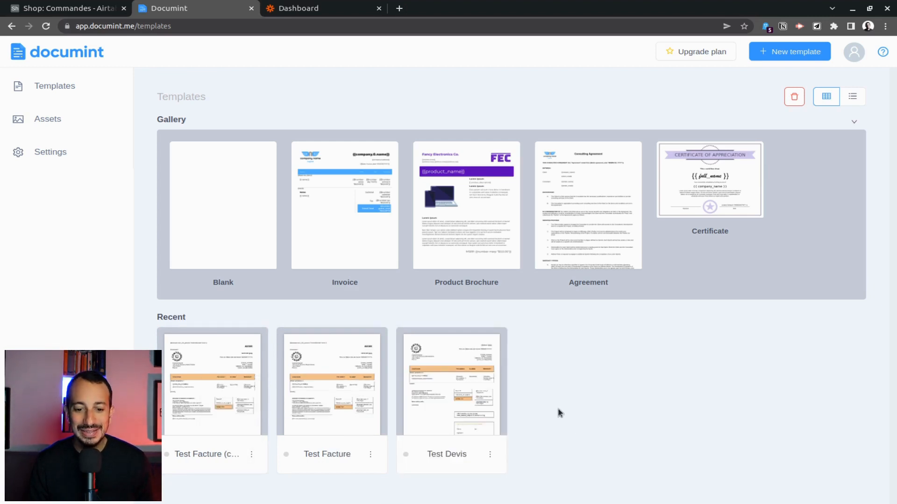
click(252, 456)
click(232, 417)
click(348, 130)
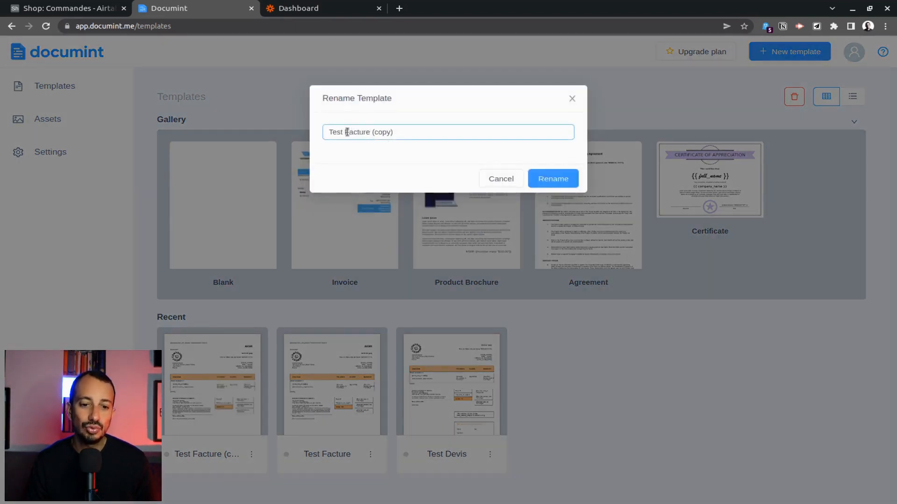
drag(369, 134, 430, 133)
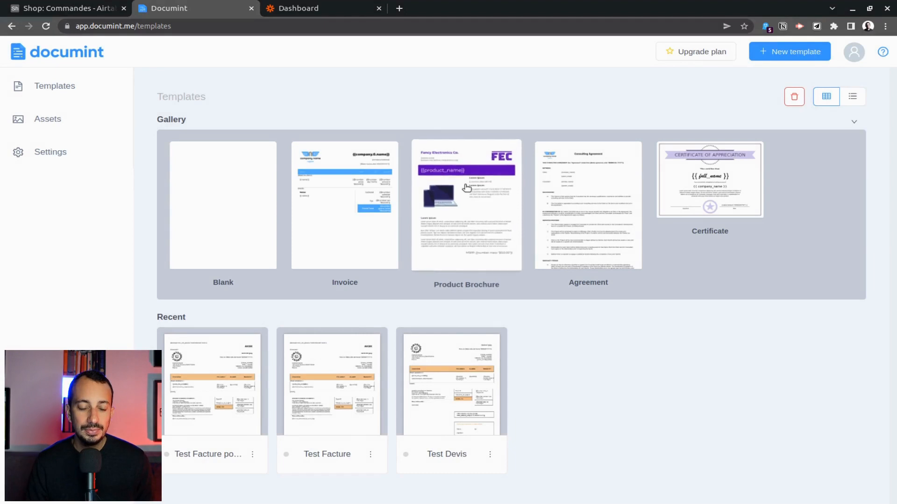
click(219, 382)
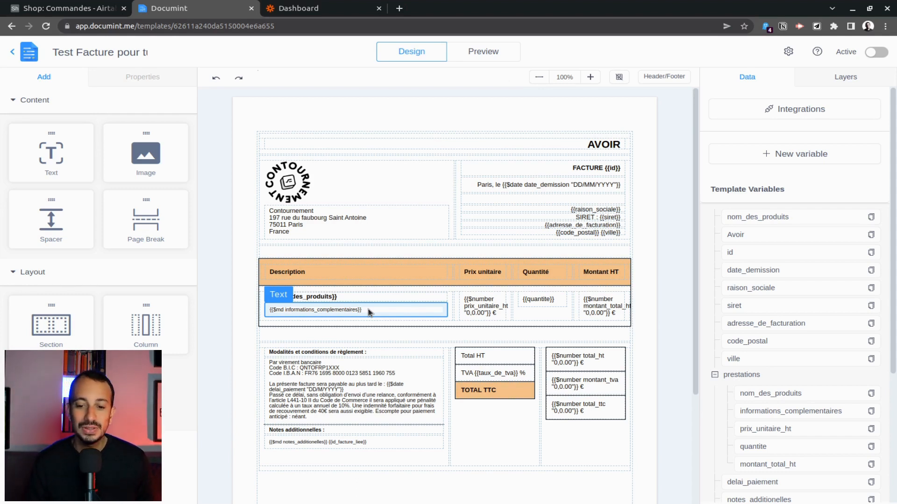
Switch to Zapier and create a new Zap named "Génération facture de casquettes"
click(302, 9)
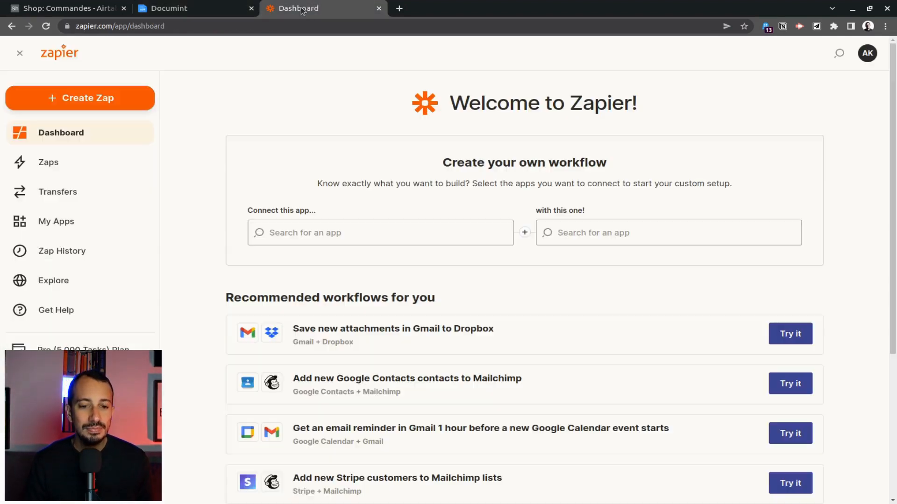
click(66, 170)
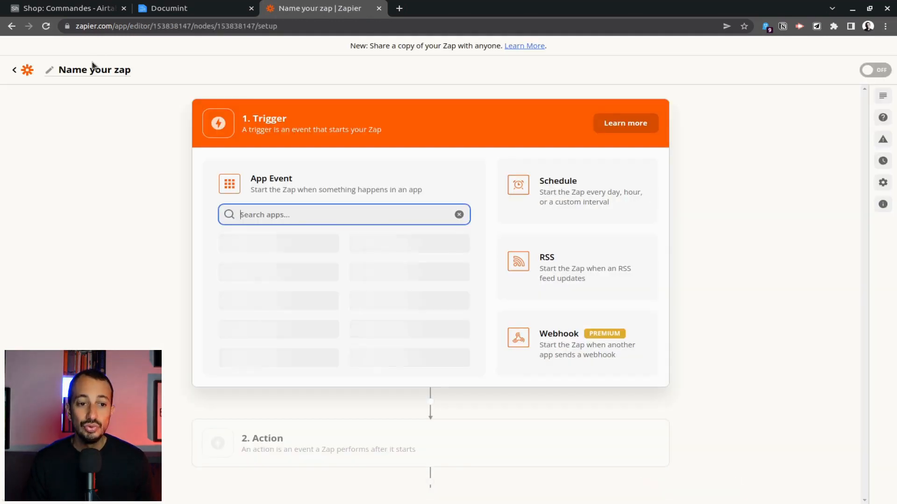
click(105, 71)
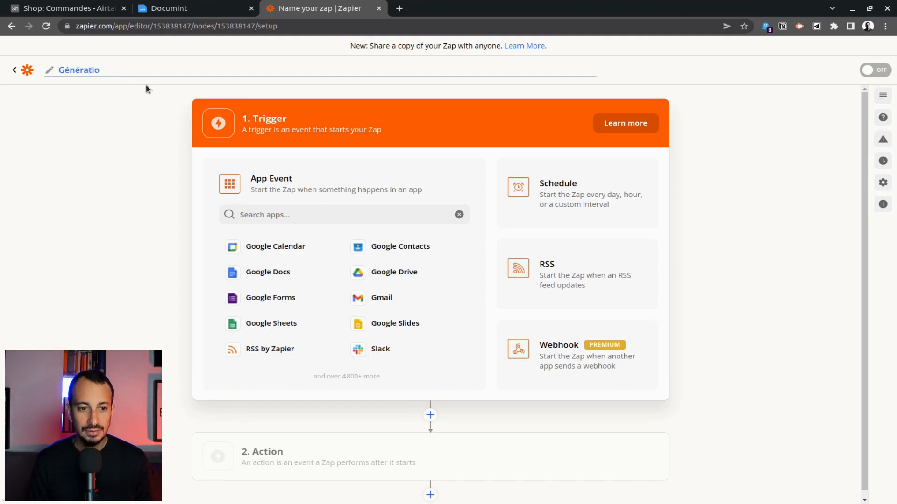
text(Génération factur)
text(e de casquettes)
Set the Zap's trigger to Airtable's New Record event and select the connected Airtable account labelled as an API key
click(357, 217)
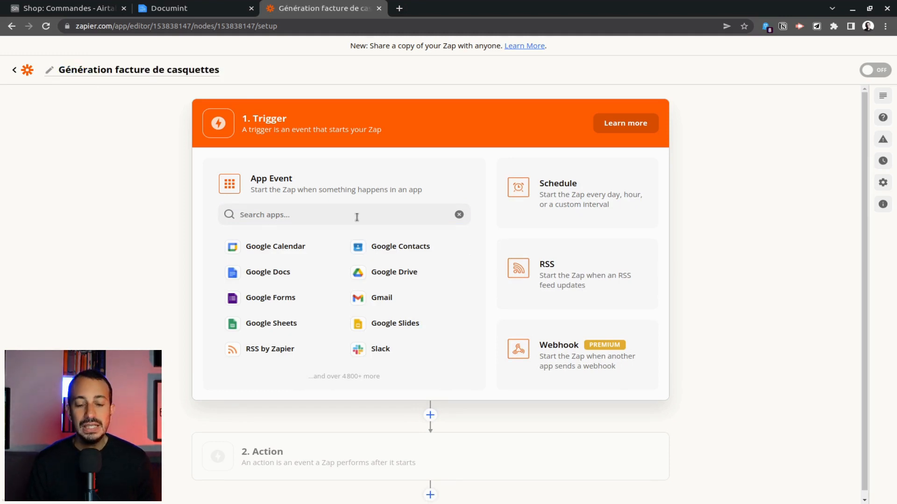
click(356, 217)
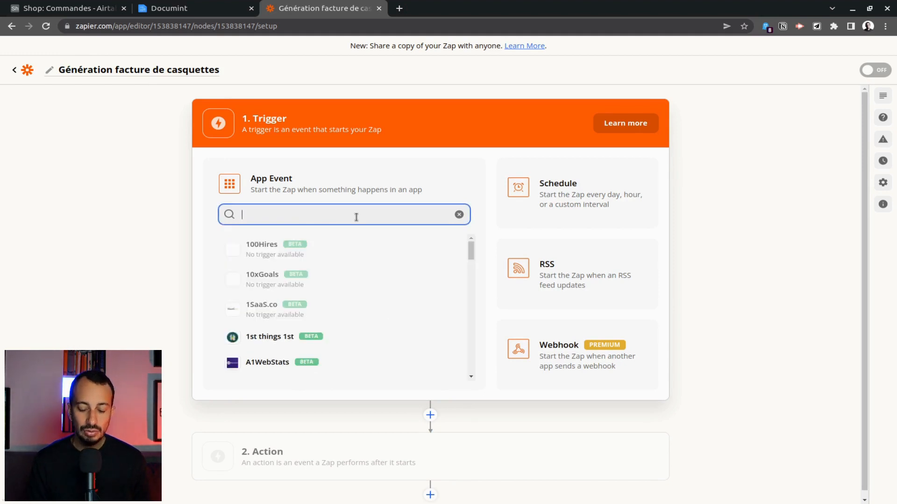
text(airtab)
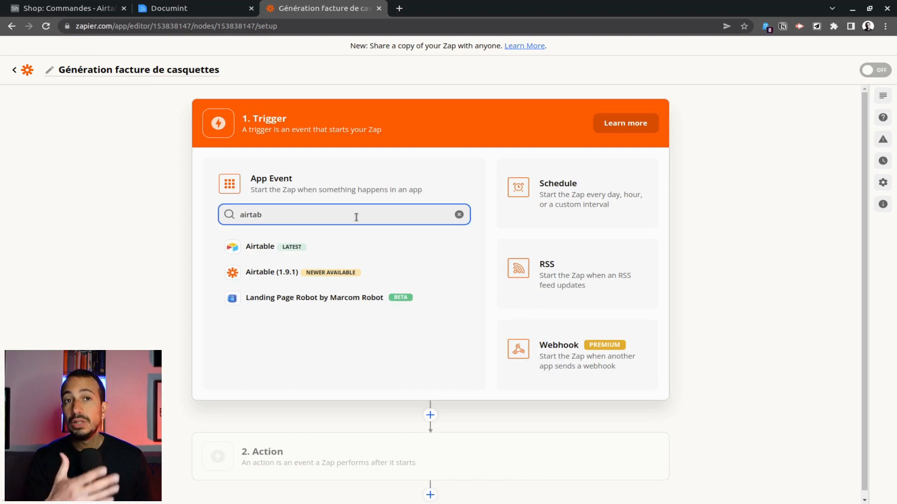
click(311, 253)
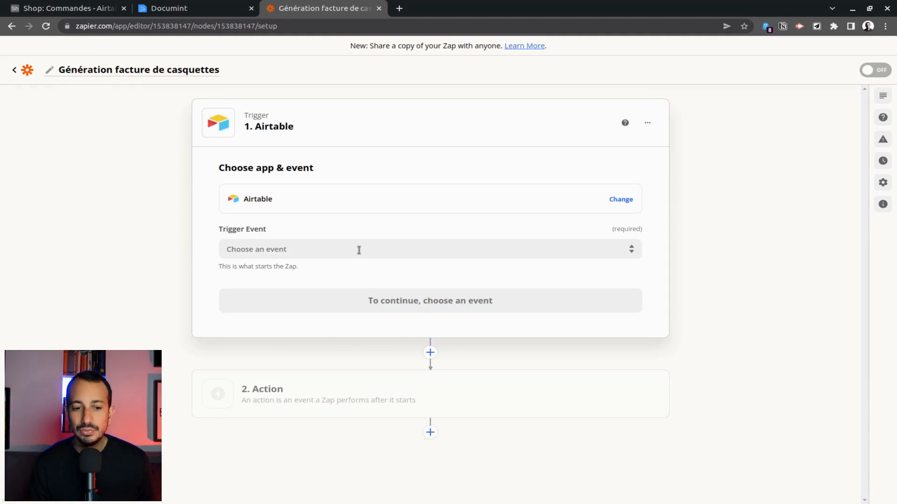
click(359, 250)
click(376, 284)
click(466, 292)
click(428, 239)
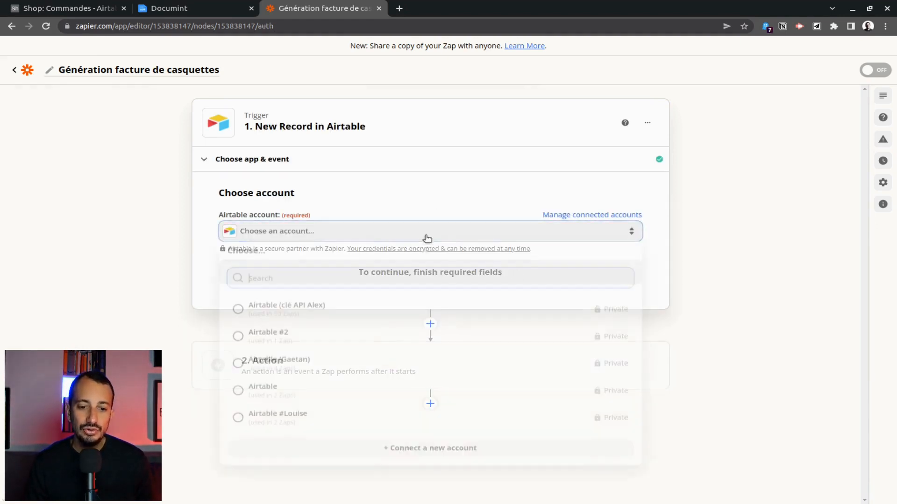
click(368, 310)
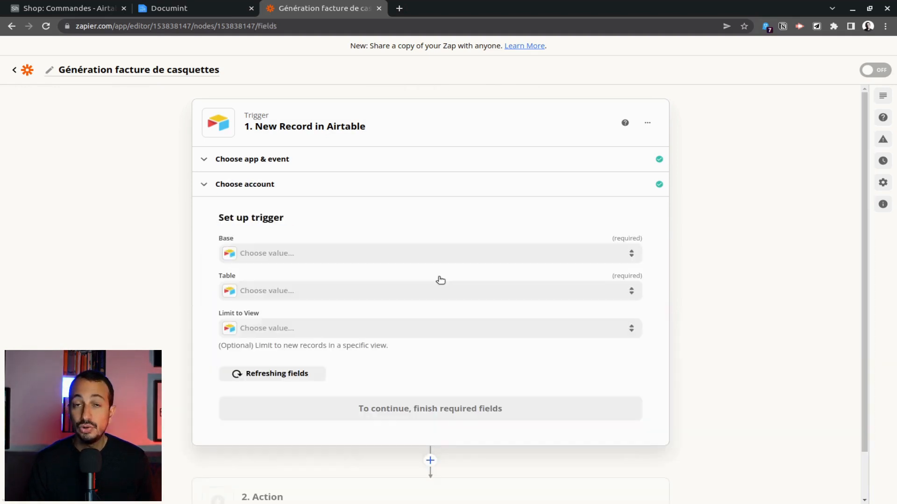
Set the trigger's base to Shop and its table to Commandes, without limiting it to a view
click(439, 255)
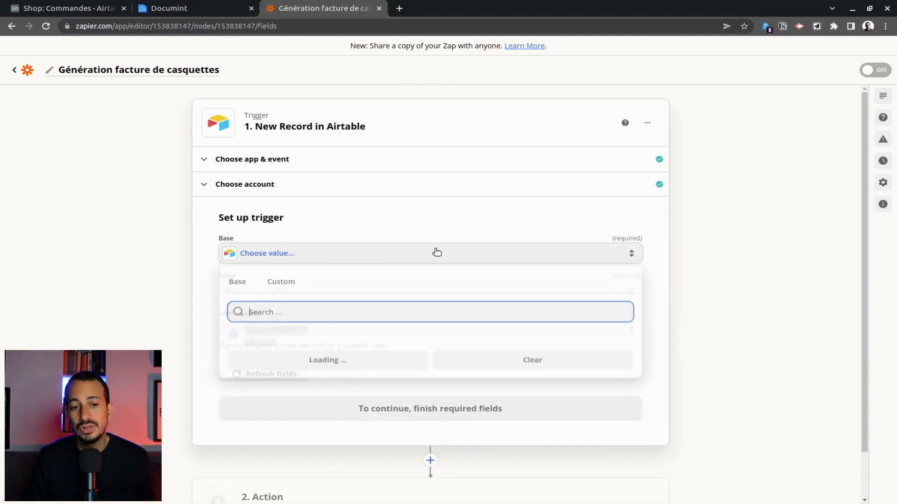
scroll(485, 288, down, 2)
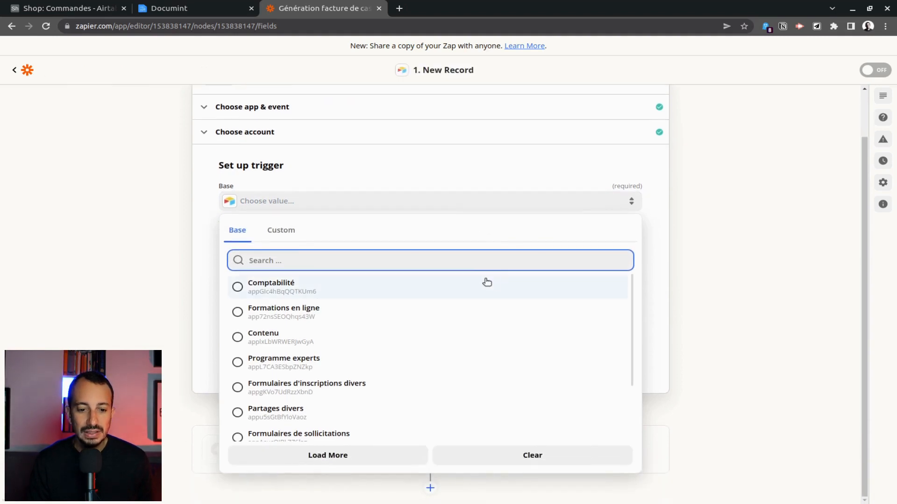
text(shop)
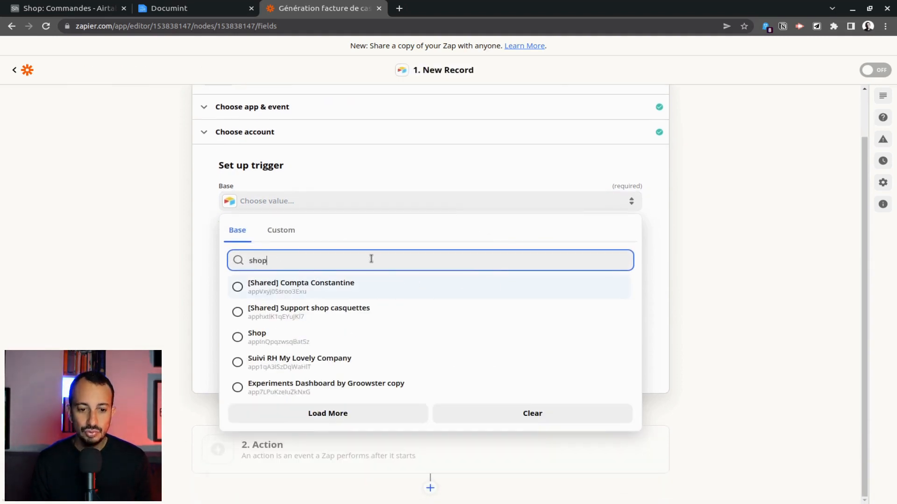
click(332, 336)
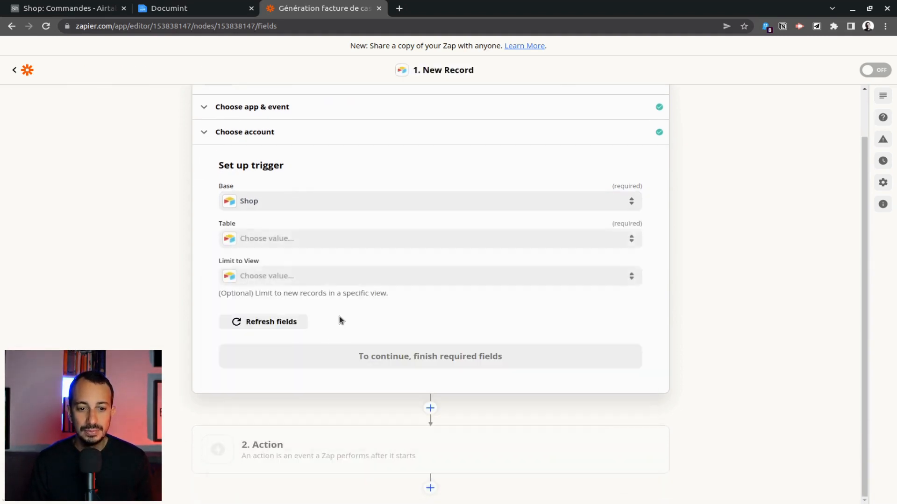
click(322, 243)
click(303, 345)
click(298, 354)
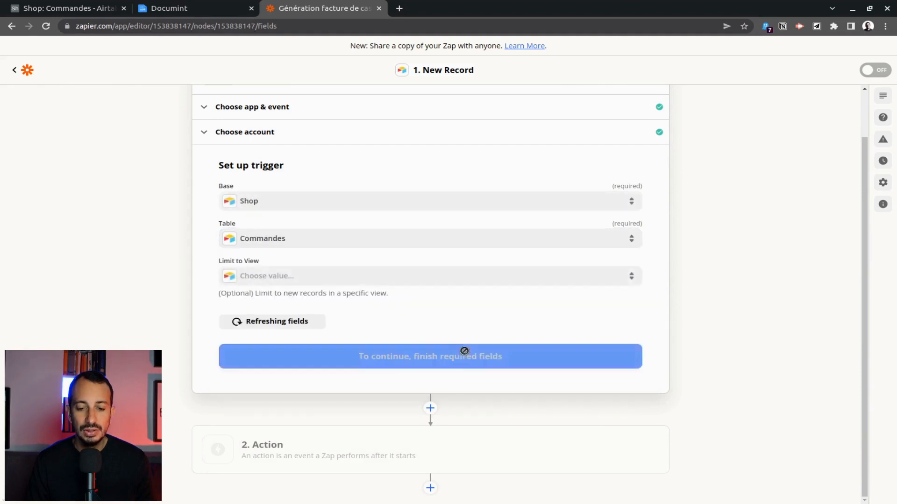
Test the Airtable trigger, review the sample record's product names and prices, and continue to the action
click(453, 386)
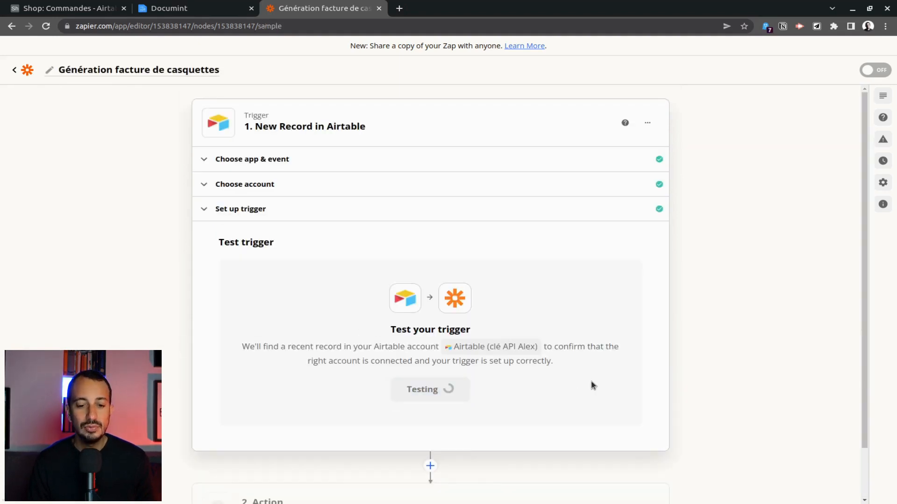
scroll(654, 253, down, 4)
scroll(495, 263, down, 3)
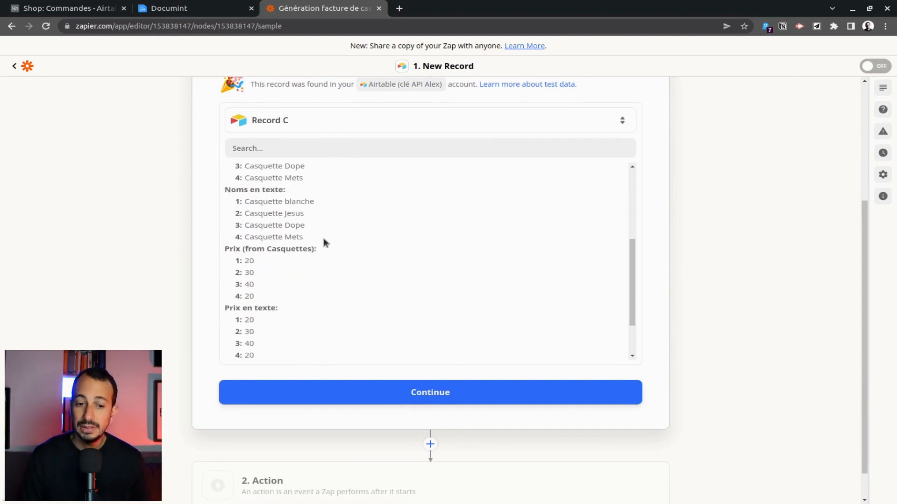
scroll(457, 226, down, 2)
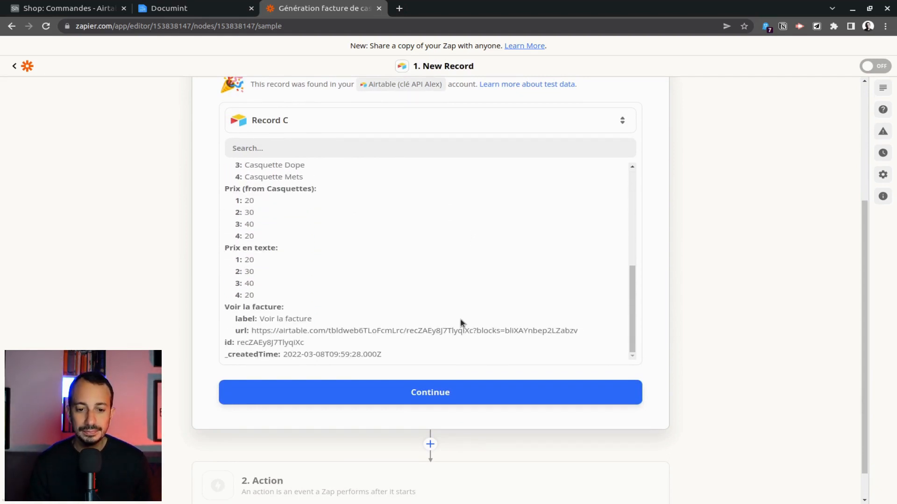
click(460, 393)
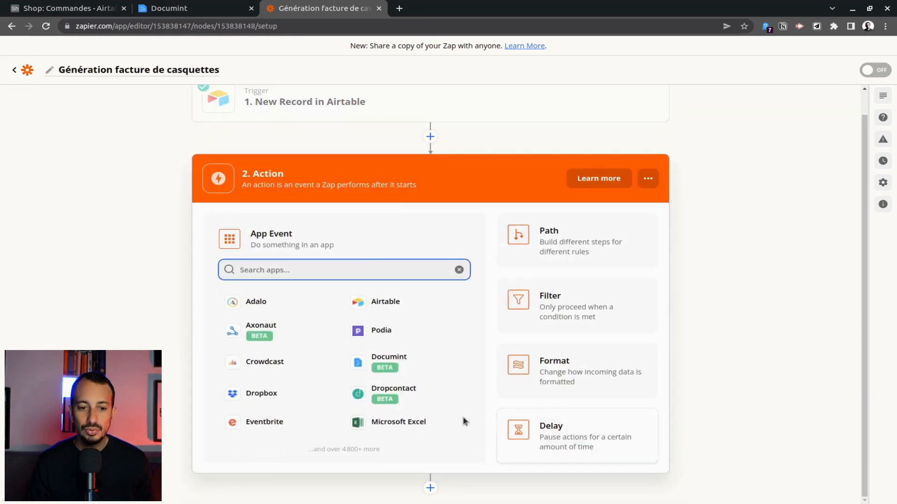
Set the Zap's action to Documint with the Create Document event
text(docum)
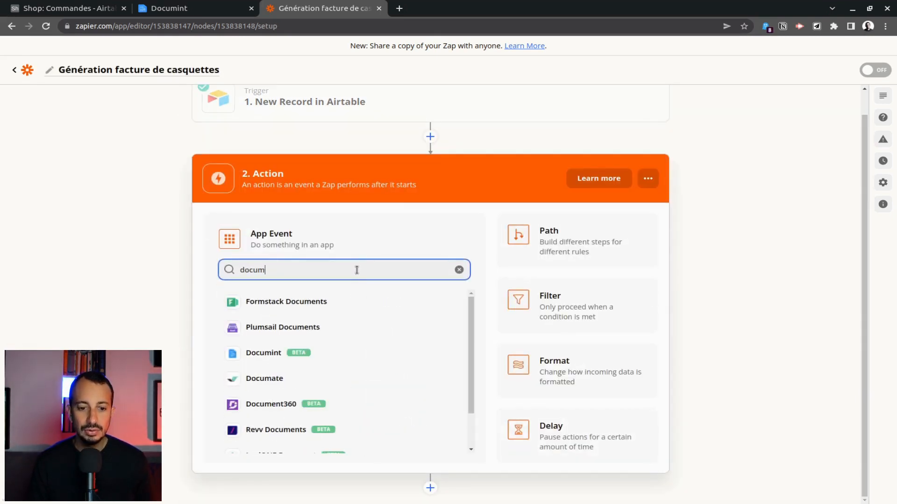
text(int)
click(330, 302)
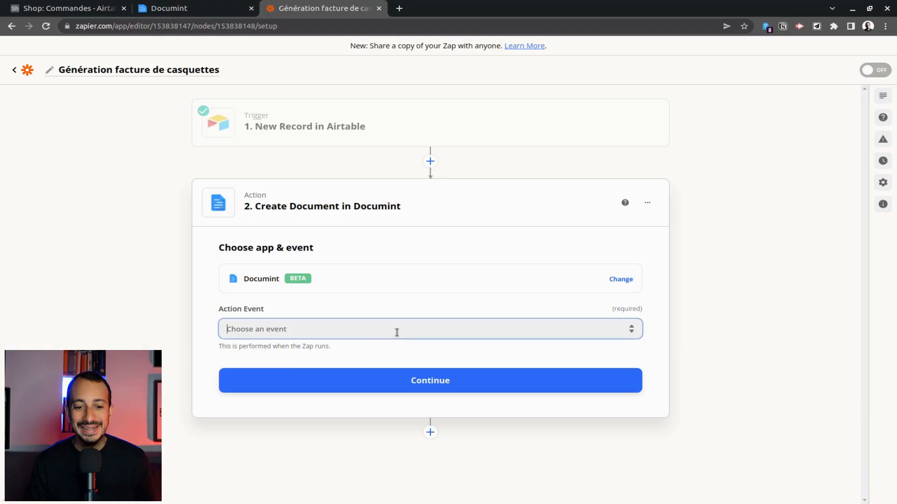
click(396, 332)
click(382, 359)
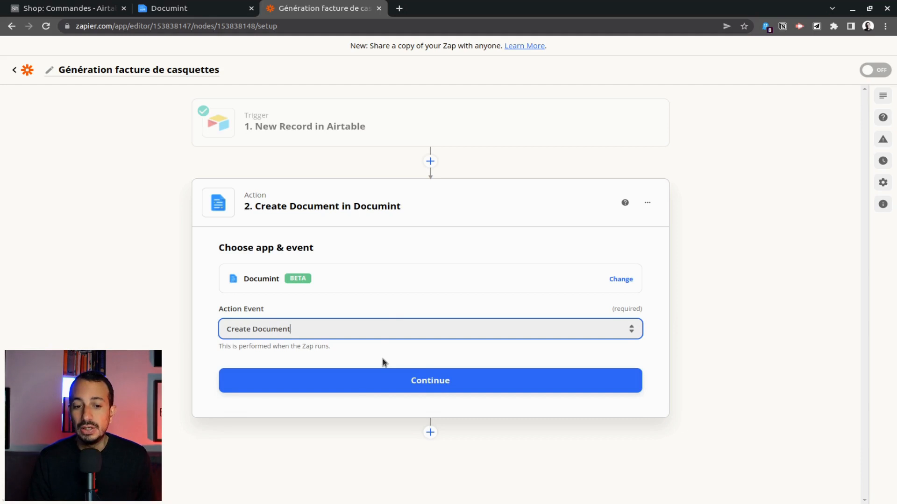
click(443, 391)
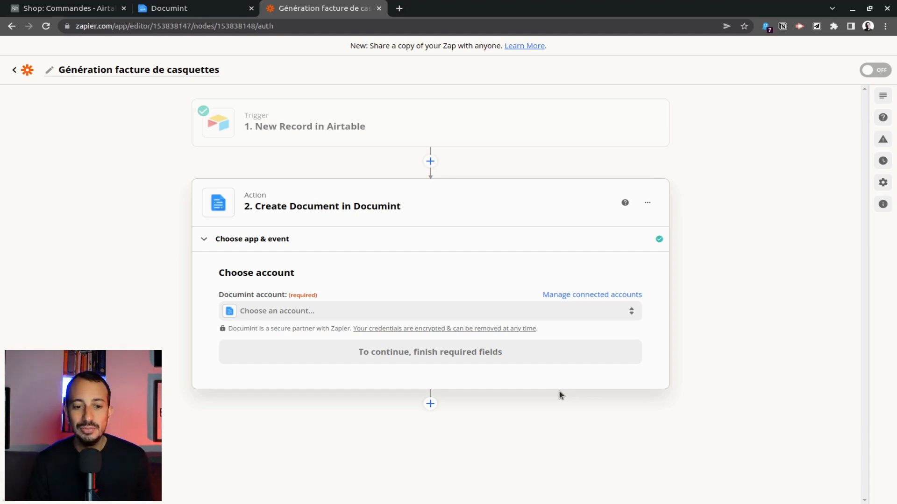
Select the existing Documint account for the action and choose "Test Facture pour tuto" as its template
click(455, 311)
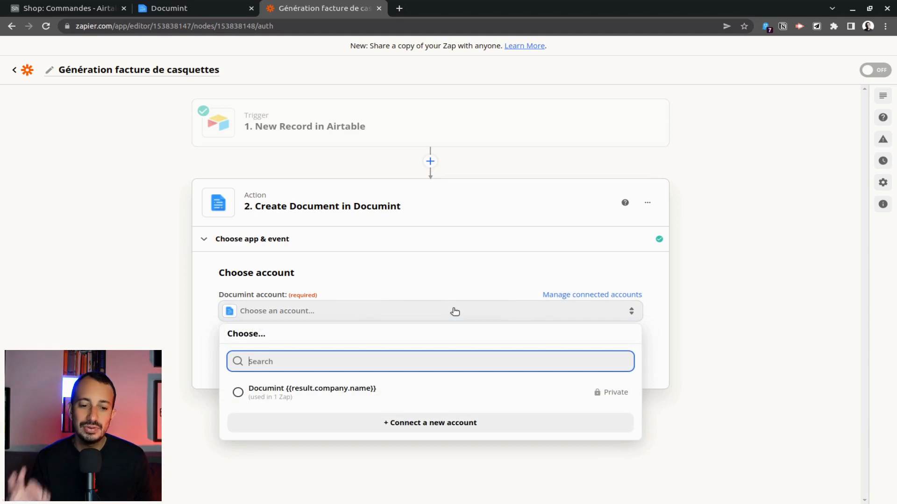
click(269, 390)
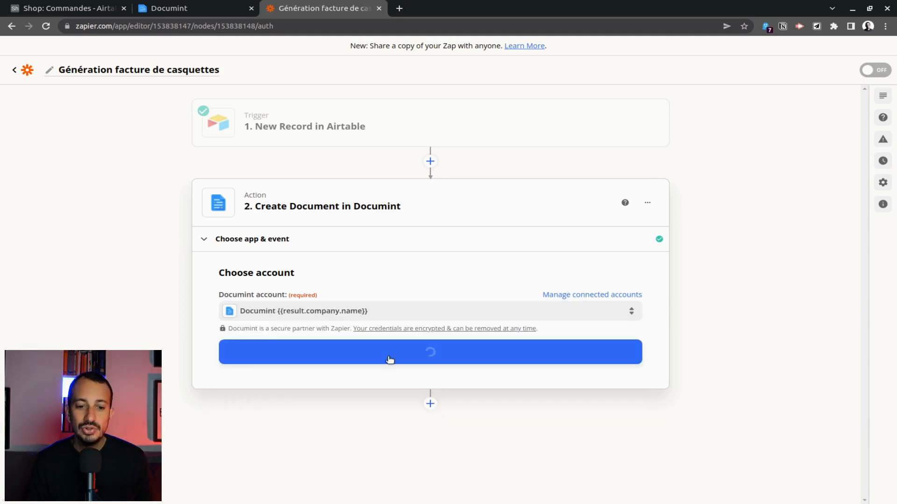
click(451, 362)
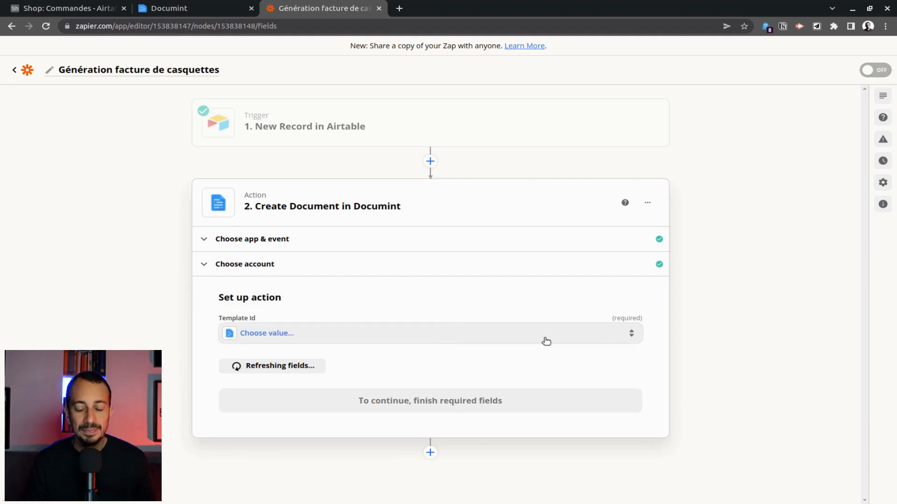
click(445, 332)
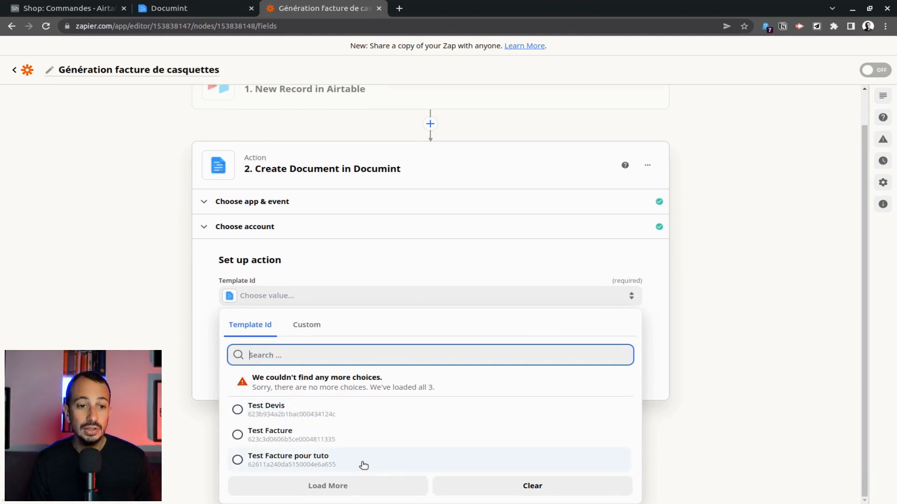
click(281, 460)
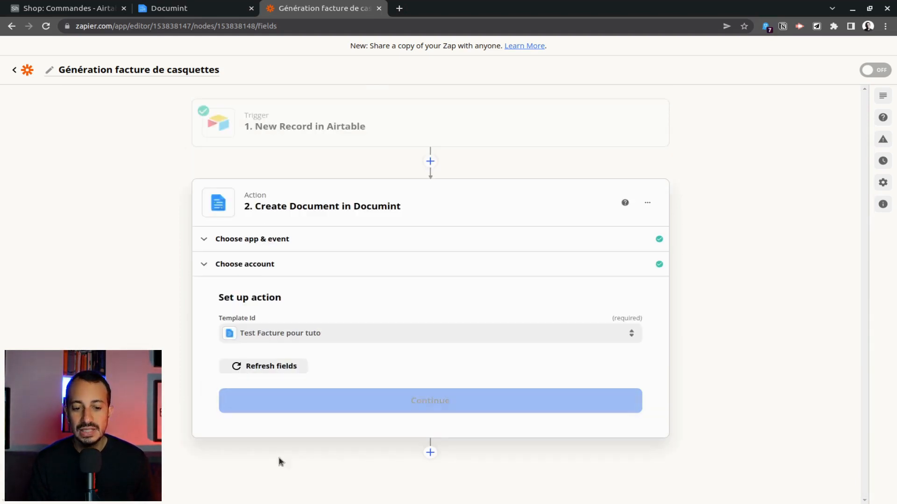
Review the template fields of the Documint action, from the Prestations group down through the general invoice fields
scroll(736, 318, down, 4)
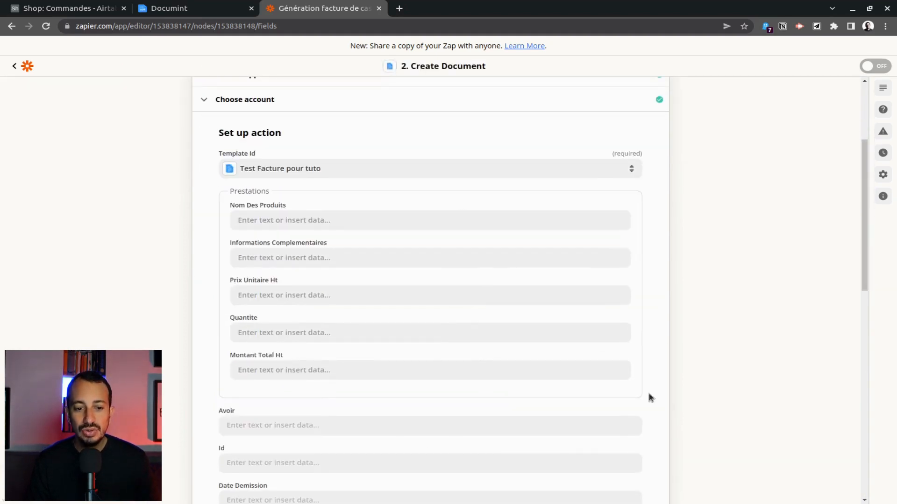
scroll(709, 335, down, 3)
scroll(691, 346, up, 1)
scroll(690, 340, down, 3)
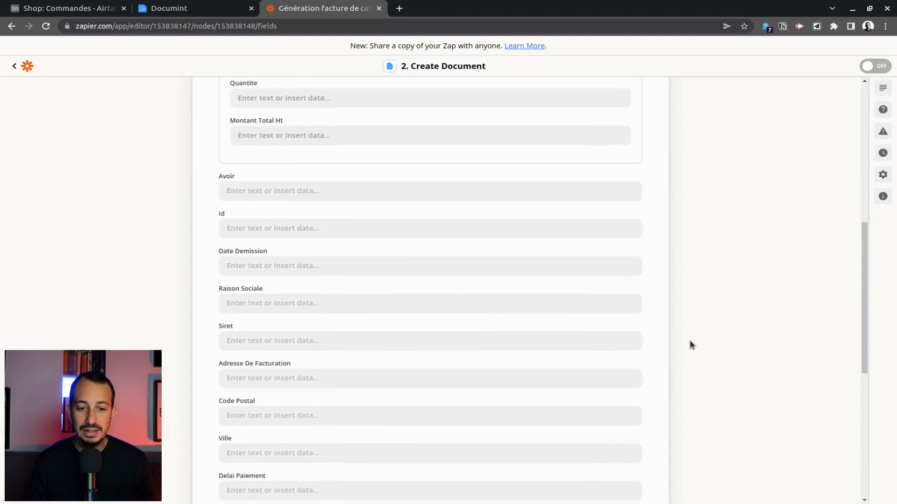
scroll(690, 341, down, 4)
scroll(668, 348, up, 7)
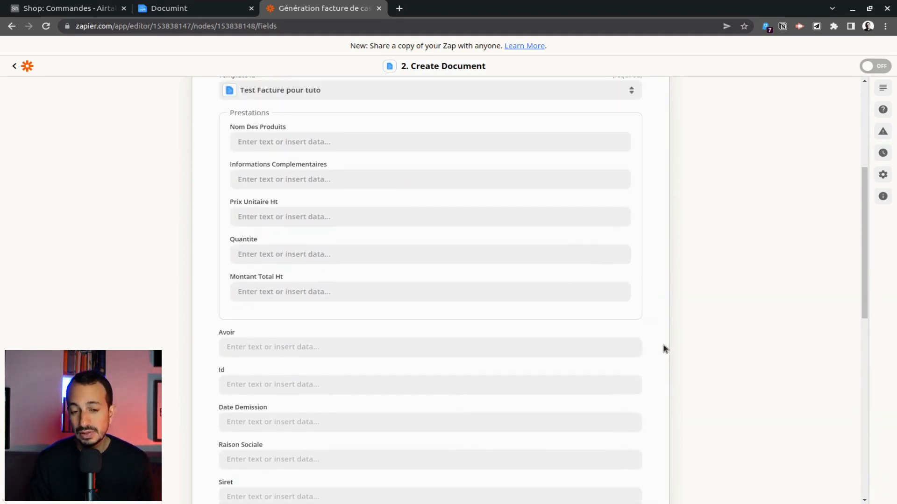
scroll(665, 348, up, 3)
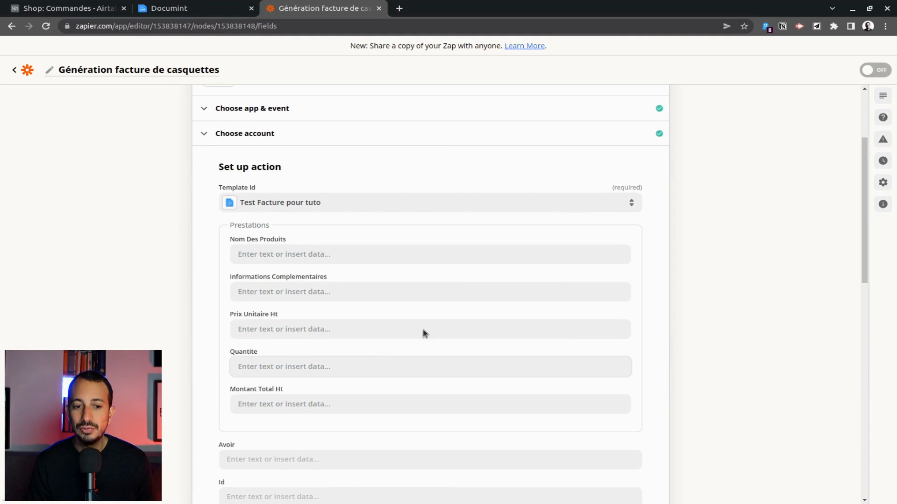
scroll(423, 335, down, 3)
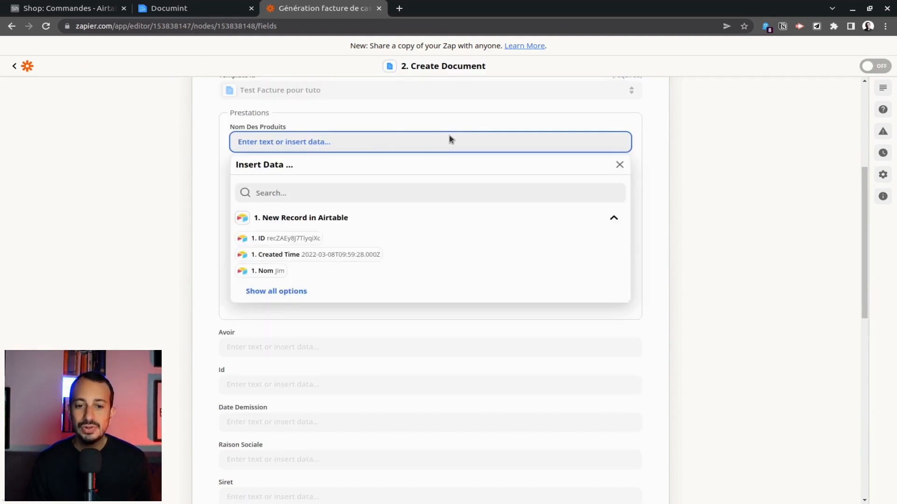
Examine all the Airtable record data available for the Nom Des Produits field
click(461, 127)
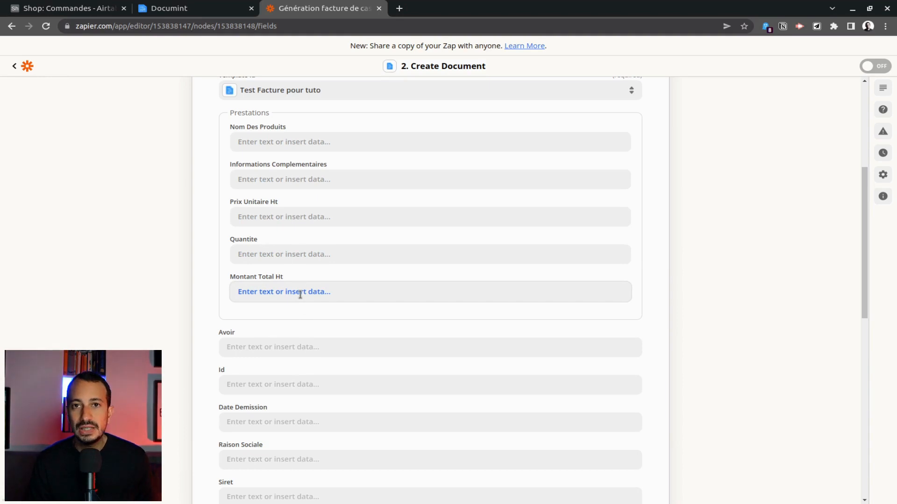
click(338, 143)
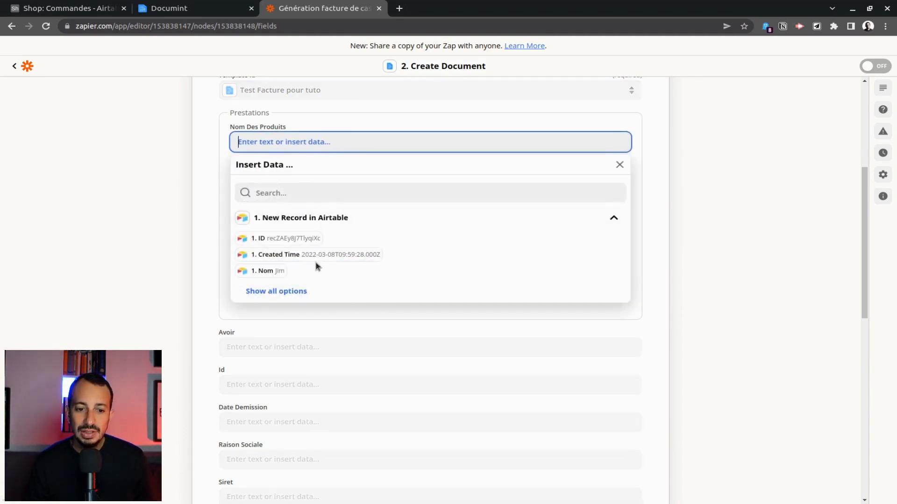
click(277, 293)
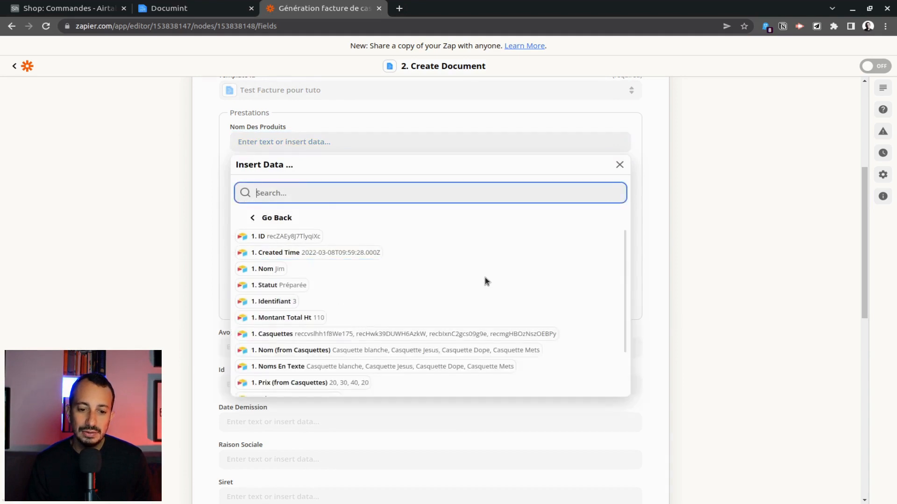
scroll(485, 277, down, 1)
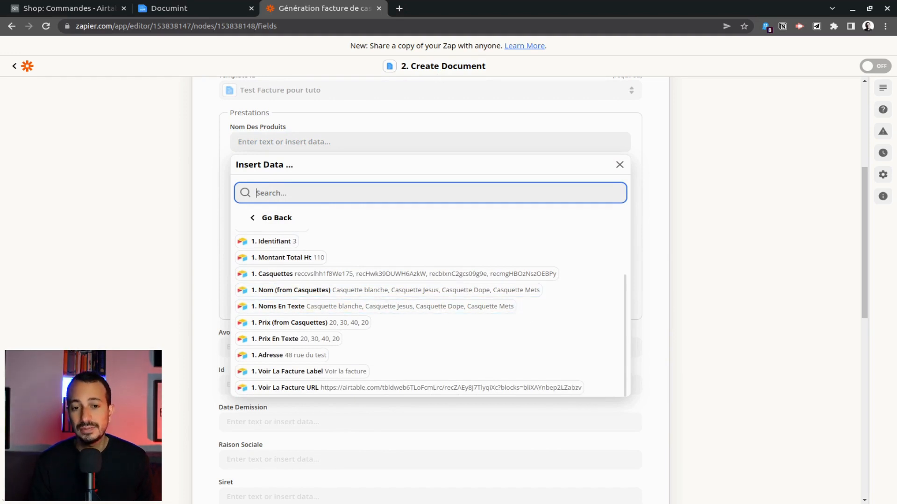
Compare the Nom (from Casquettes) and Noms en texte columns in Airtable with the Nom Des Produits data options in Zapier
click(77, 13)
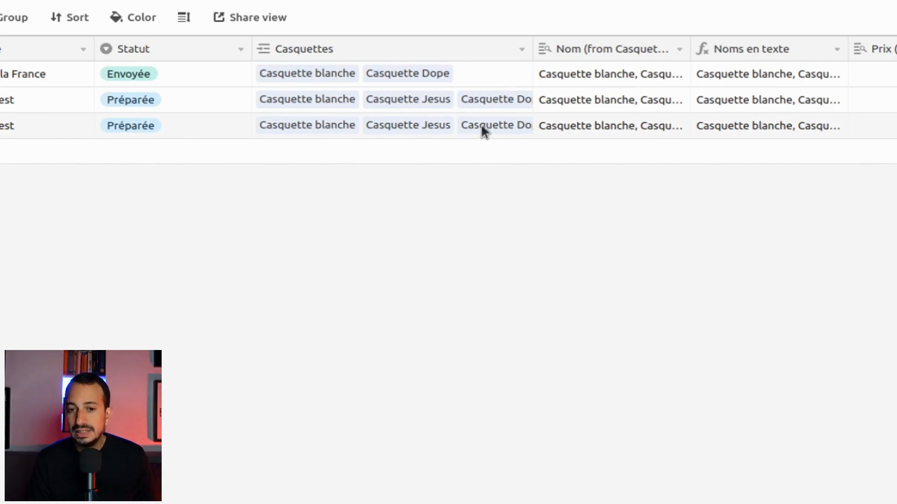
click(603, 128)
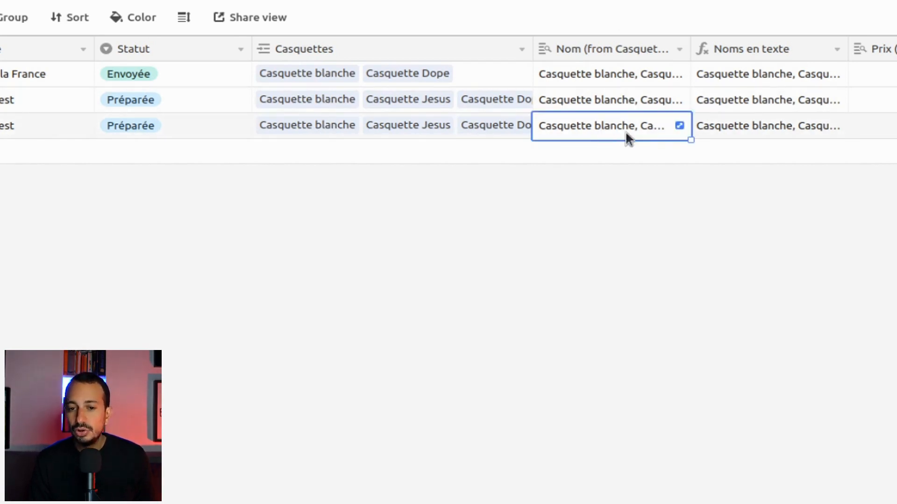
click(731, 133)
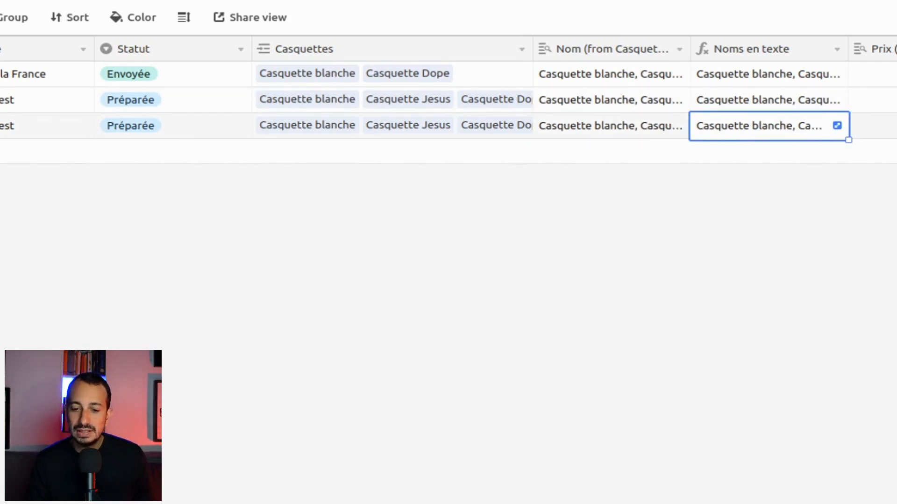
scroll(448, 88, right, 5)
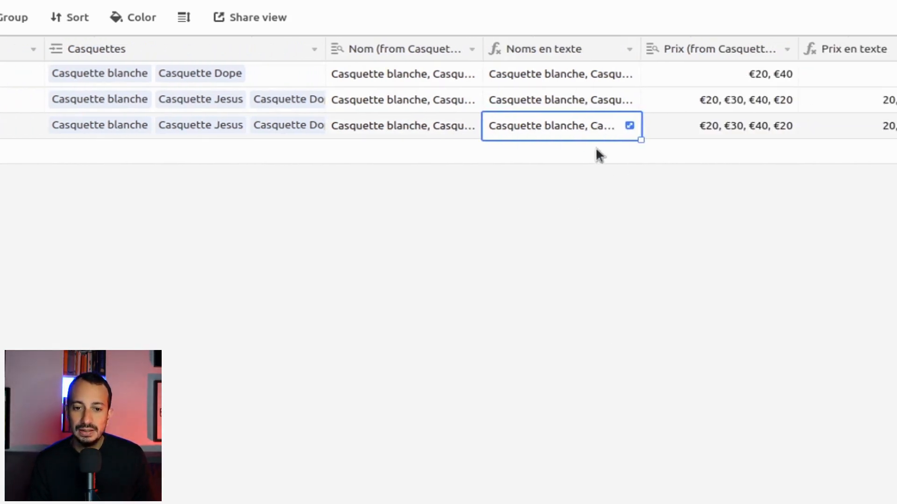
click(303, 11)
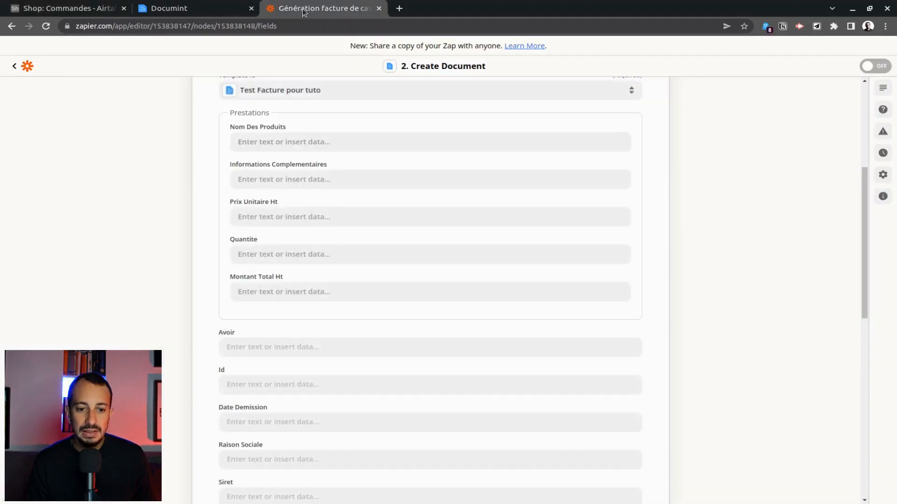
click(311, 140)
click(305, 290)
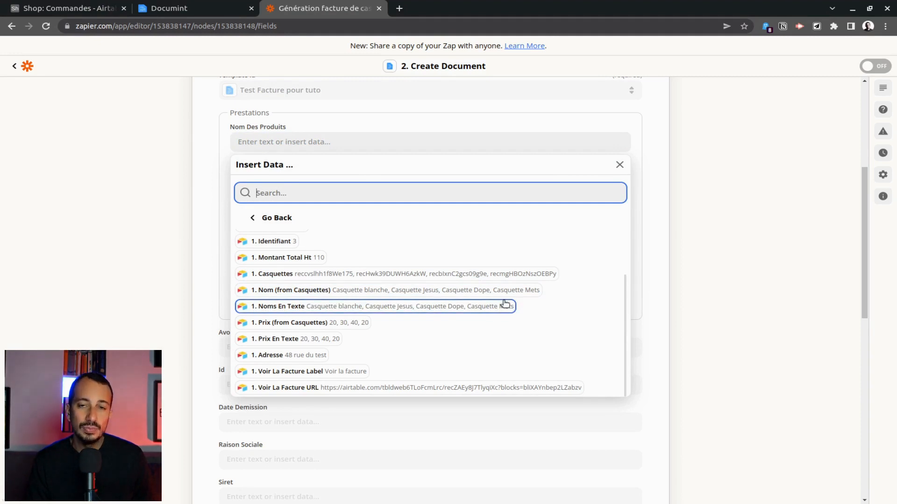
Switch to Airtable's Commandes table and adjust the Nom (from Casquettes) column to be slightly wider
click(88, 8)
click(607, 232)
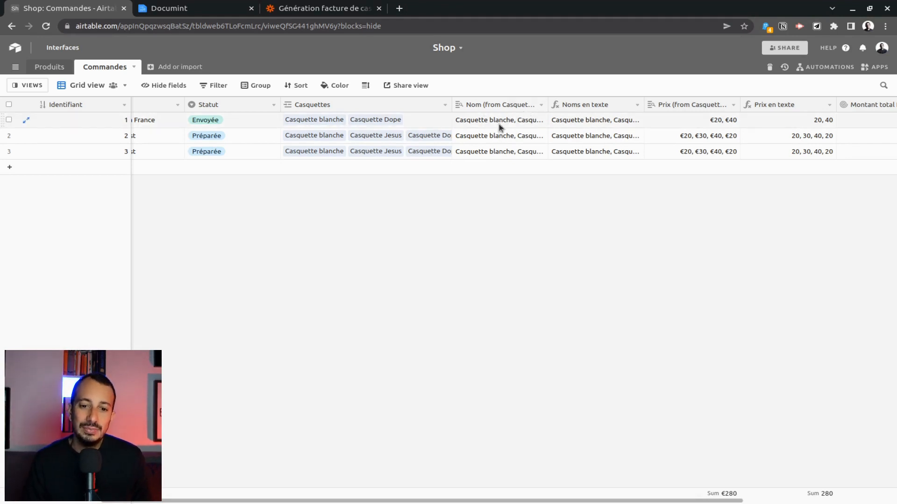
drag(503, 123, 511, 148)
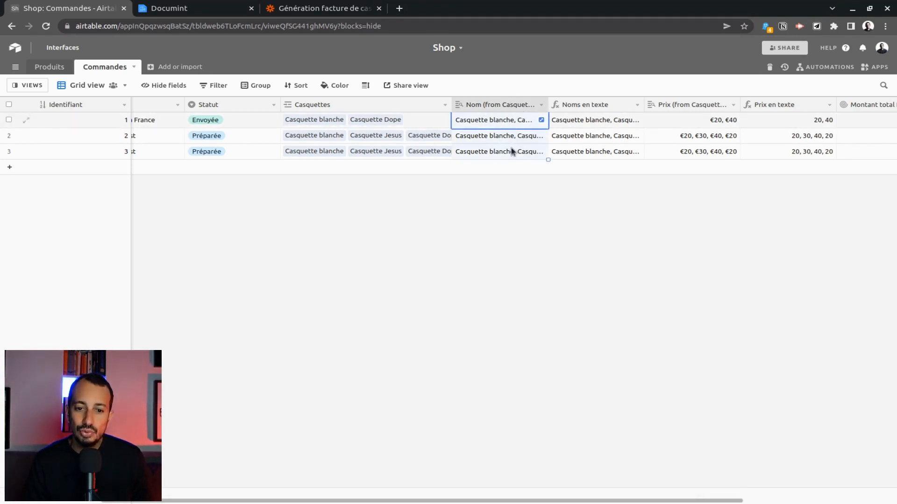
click(517, 190)
drag(548, 105, 705, 104)
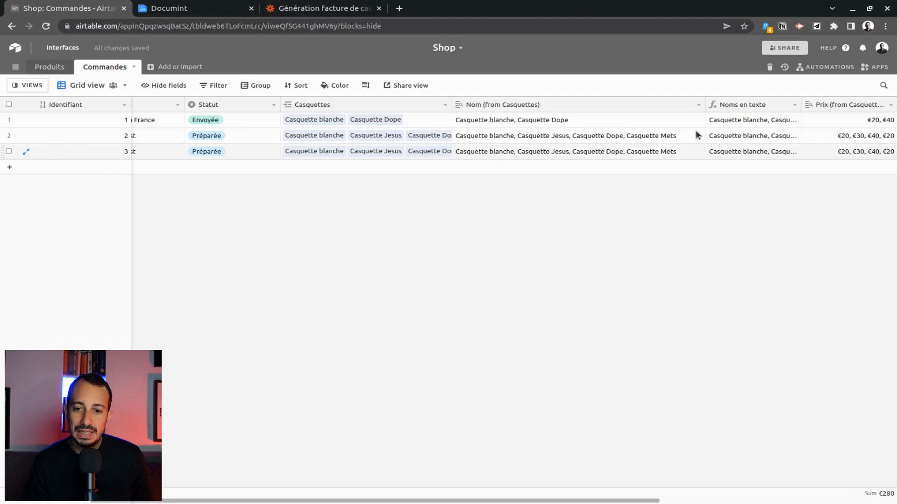
drag(705, 104, 587, 105)
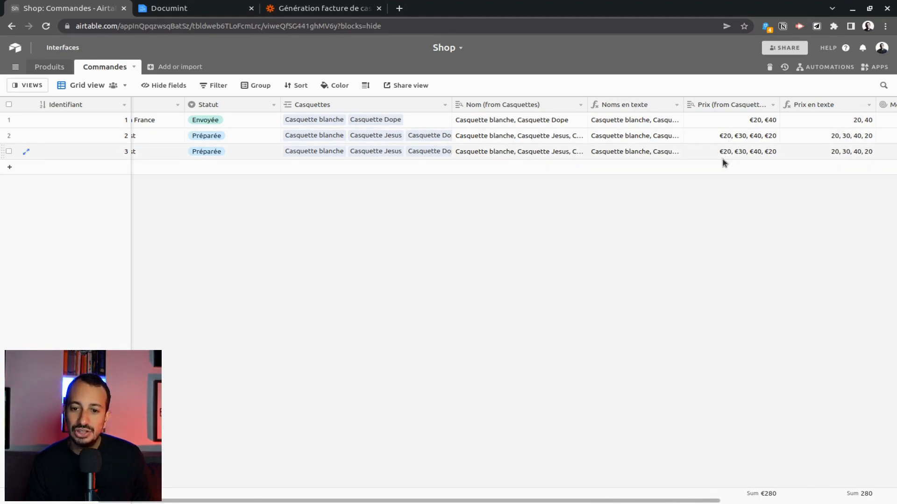
Examine the third order's Prix en texte value and the remaining columns of the Commandes table
click(836, 150)
drag(661, 502, 764, 503)
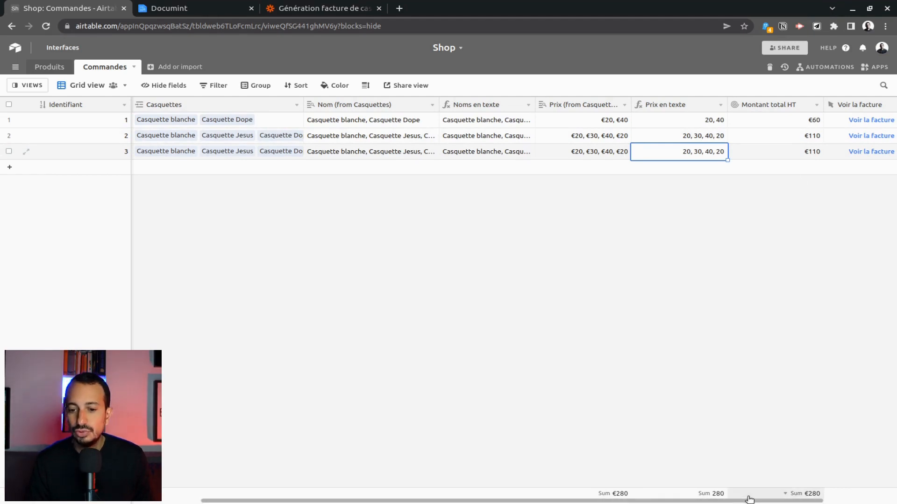
drag(752, 502, 67, 13)
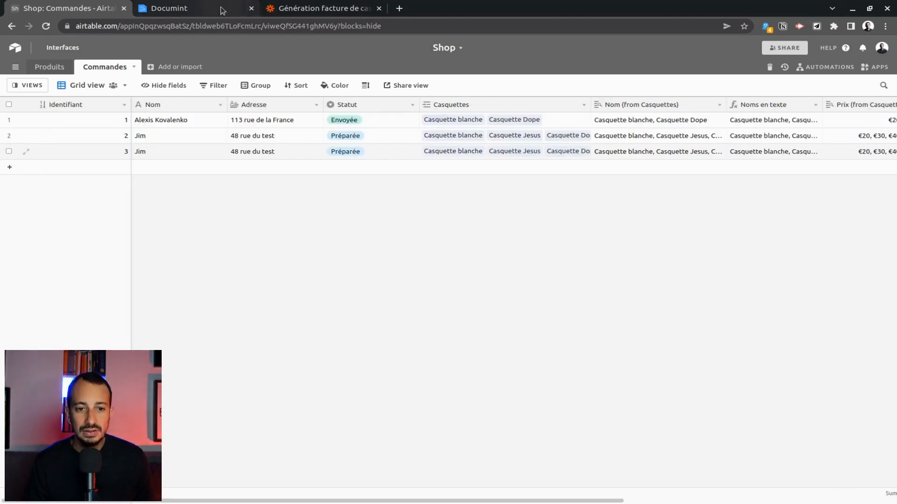
Return to Zapier and map Nom Des Produits to the Airtable data Nom (from Casquettes)
click(349, 10)
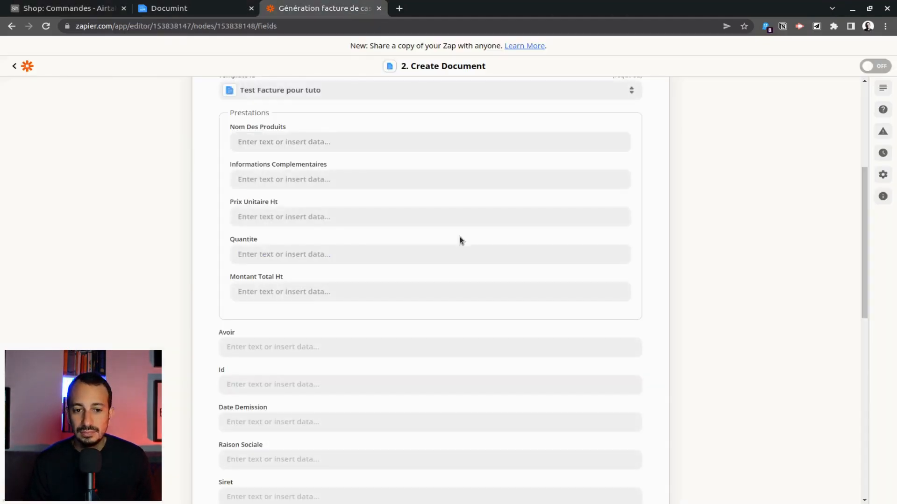
click(298, 141)
scroll(321, 237, down, 1)
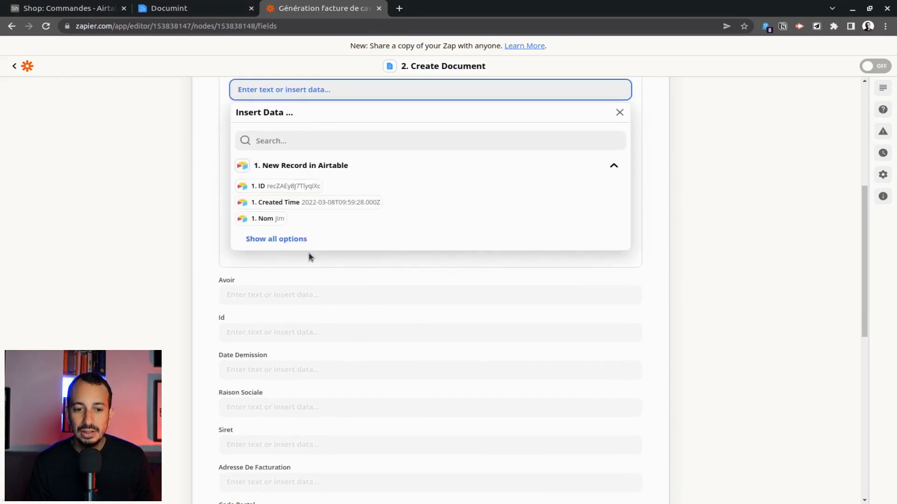
click(314, 244)
scroll(367, 229, down, 1)
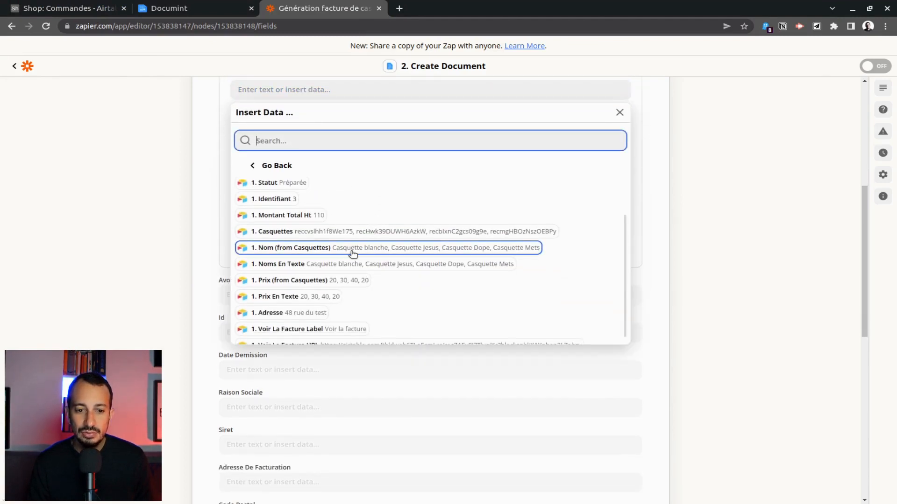
click(332, 251)
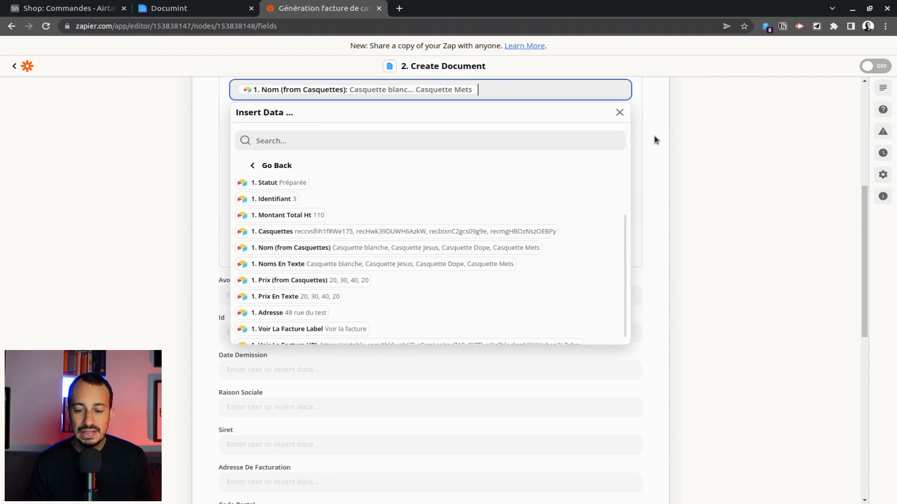
click(640, 175)
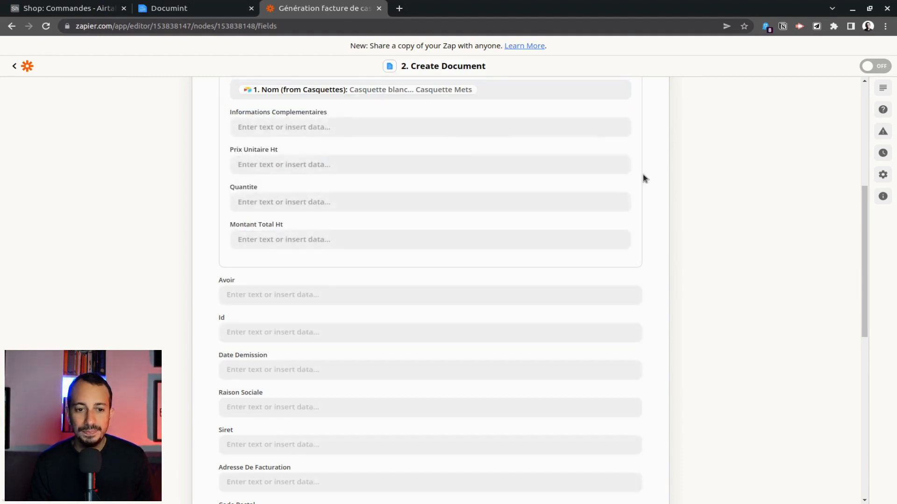
Map the Prix Unitaire Ht field to the Airtable data Prix (from Casquettes)
click(294, 165)
click(280, 313)
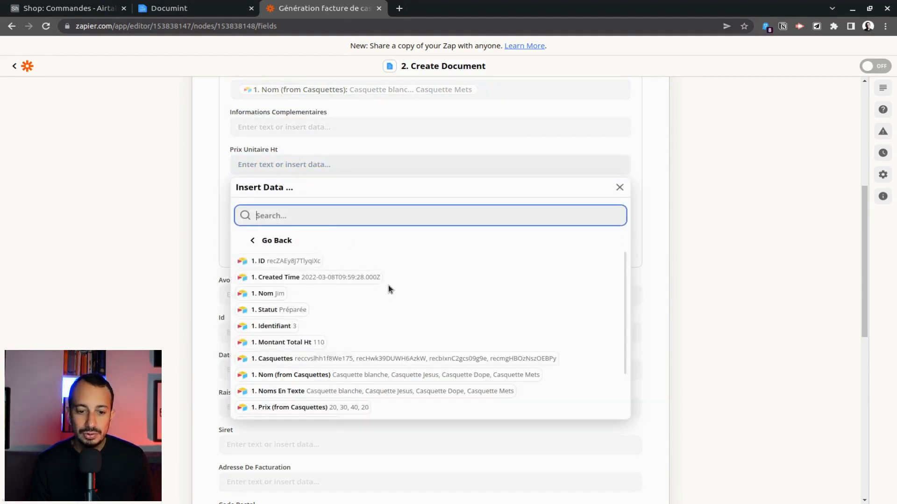
scroll(381, 308, down, 2)
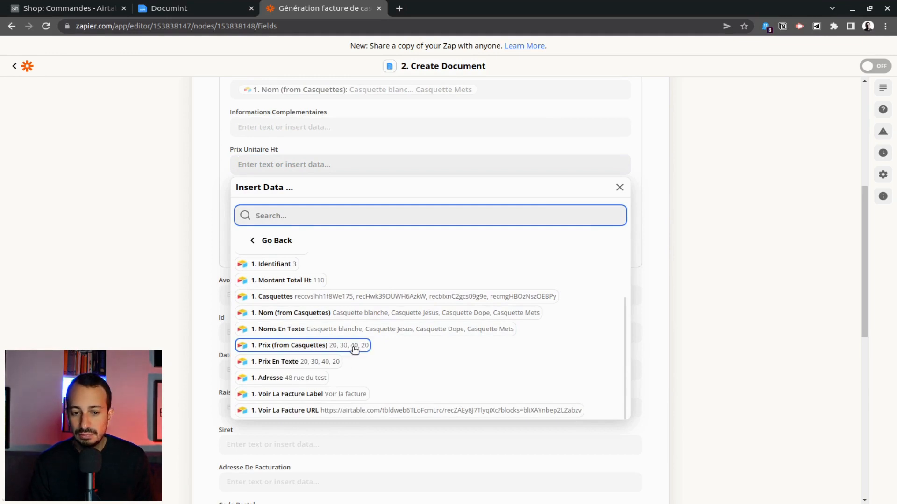
click(355, 348)
click(653, 191)
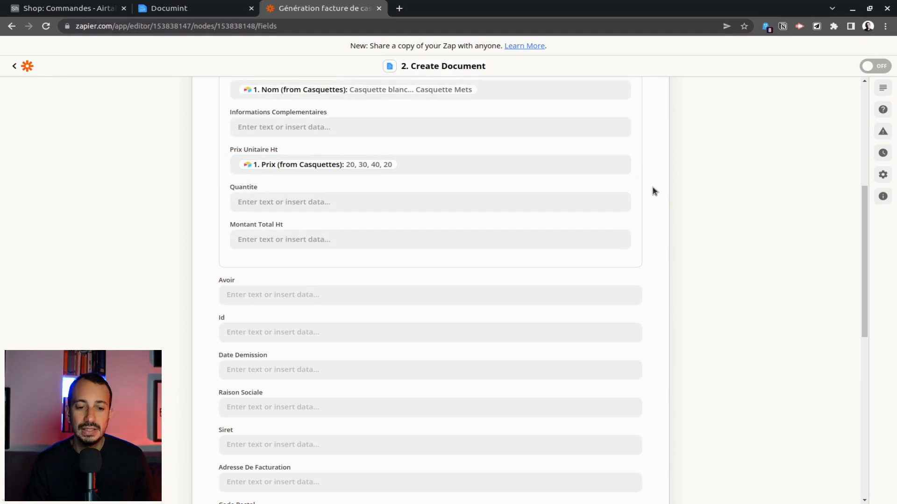
Set the Quantite field of the Prestations group to 1
click(437, 202)
text(1)
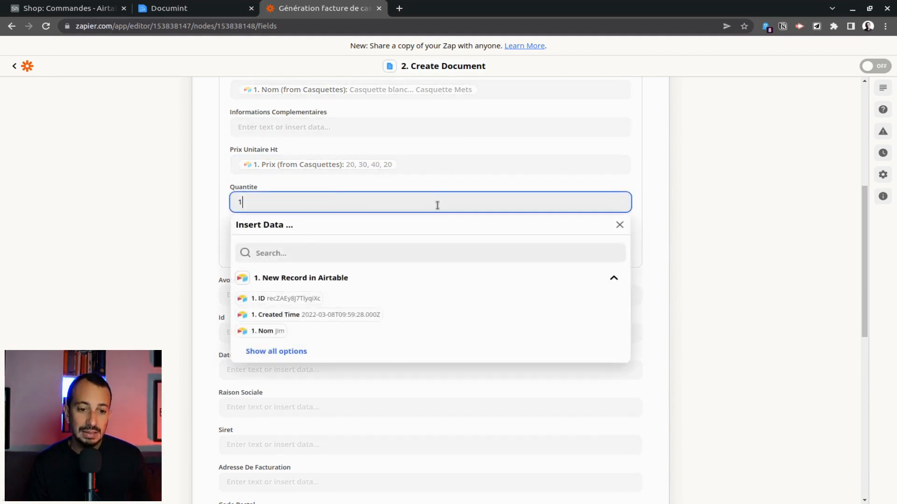
click(642, 199)
Map the Montant Total Ht field of the Prestations group to the Airtable data Prix (from Casquettes)
click(310, 240)
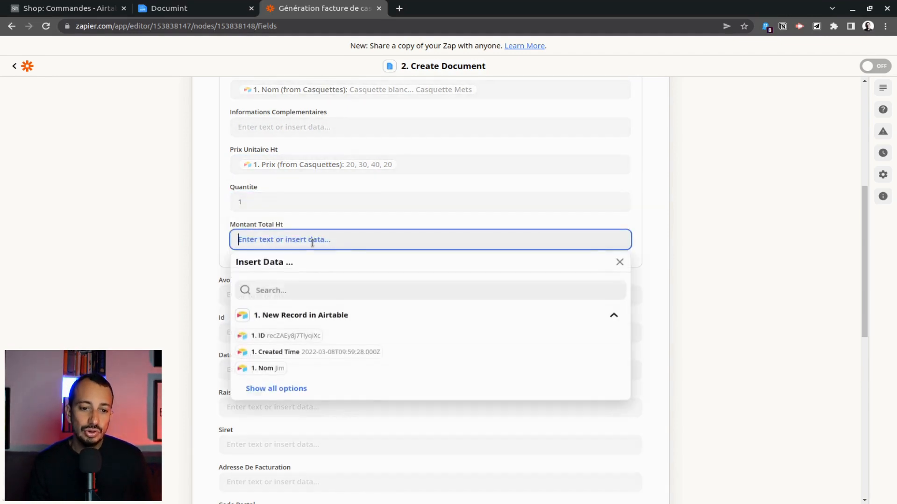
click(280, 389)
scroll(398, 364, down, 3)
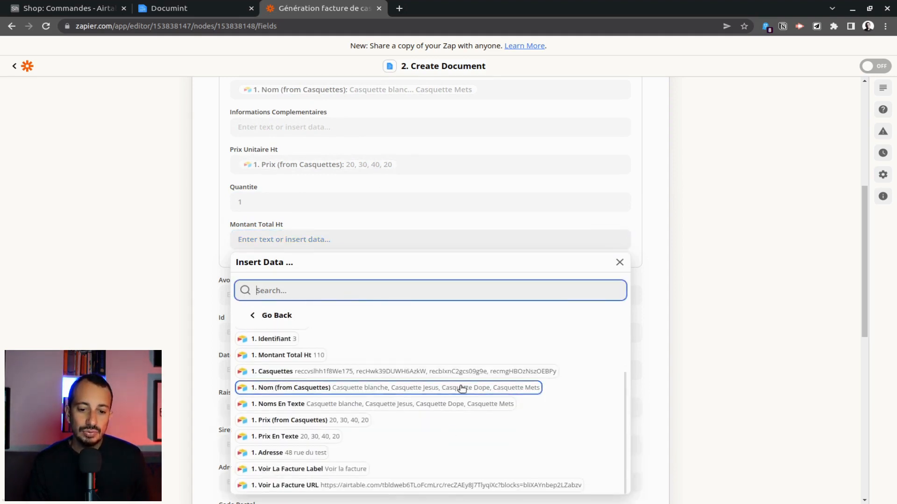
scroll(462, 388, down, 3)
click(336, 296)
click(648, 180)
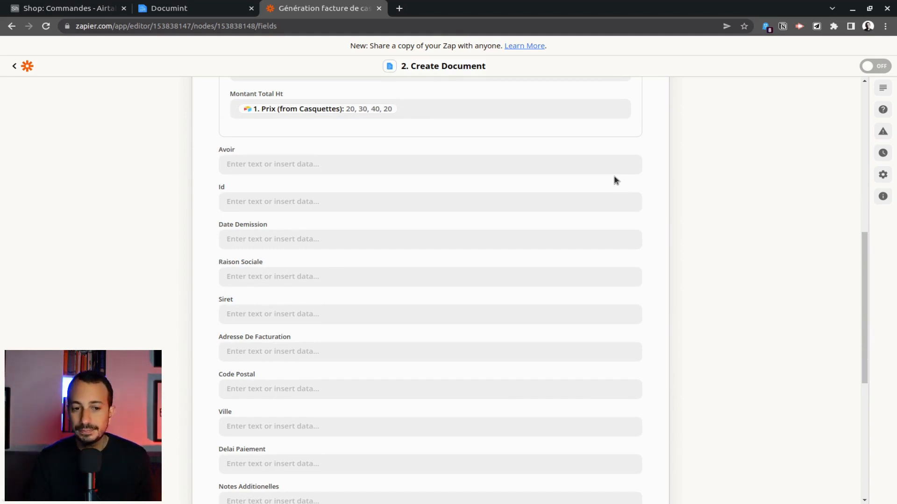
Map the Adresse De Facturation field to the Airtable data Adresse
scroll(359, 129, down, 2)
scroll(429, 185, down, 3)
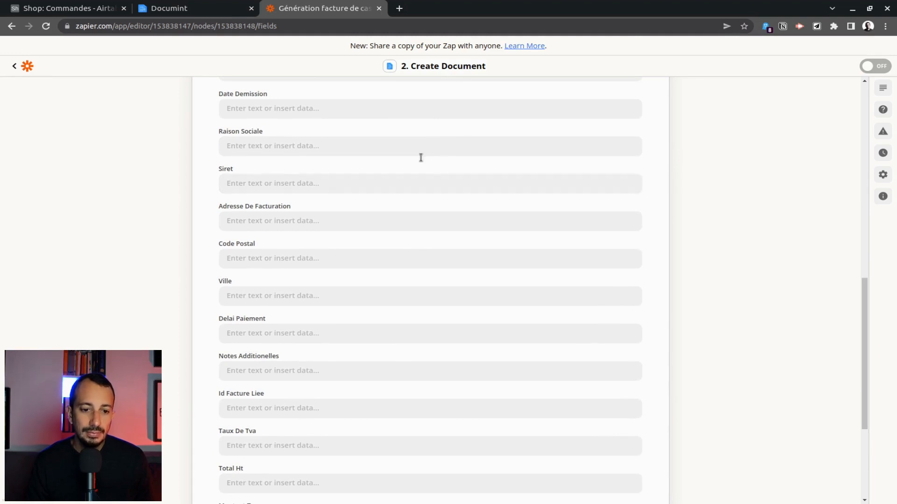
click(295, 223)
click(278, 372)
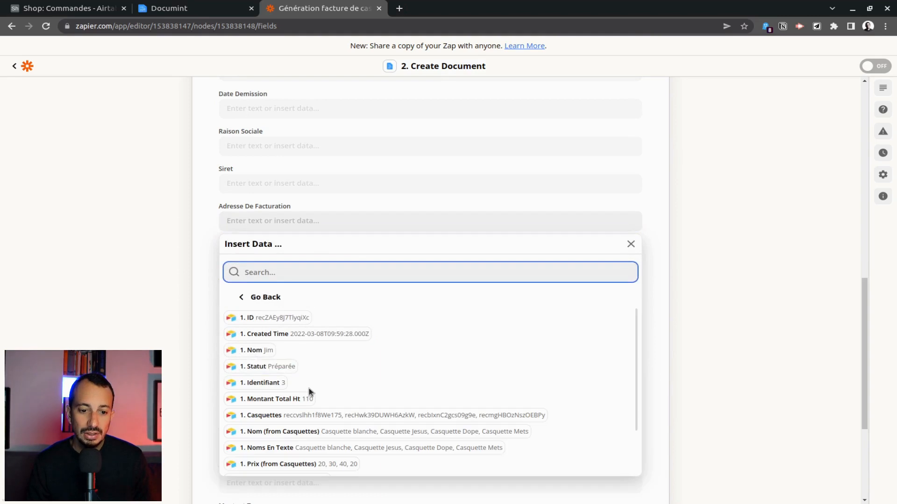
scroll(312, 423, down, 2)
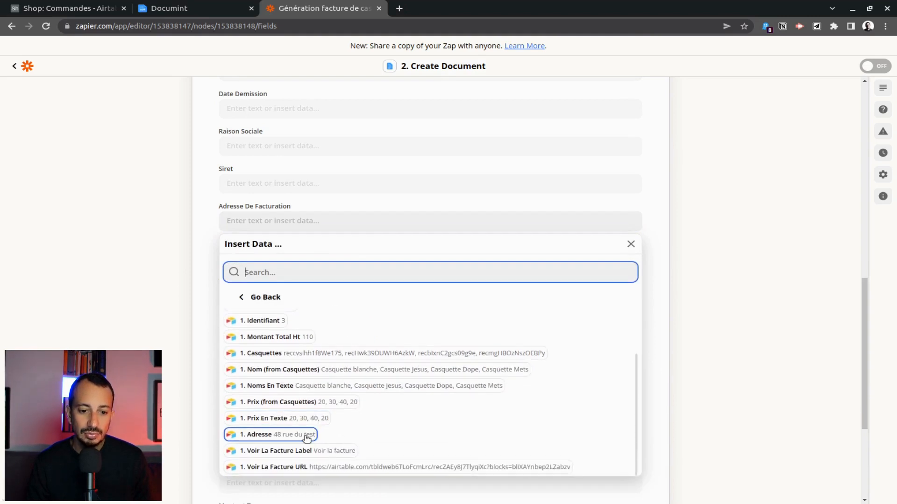
click(307, 436)
Map the Raison Sociale field to the Airtable data Nom
click(335, 184)
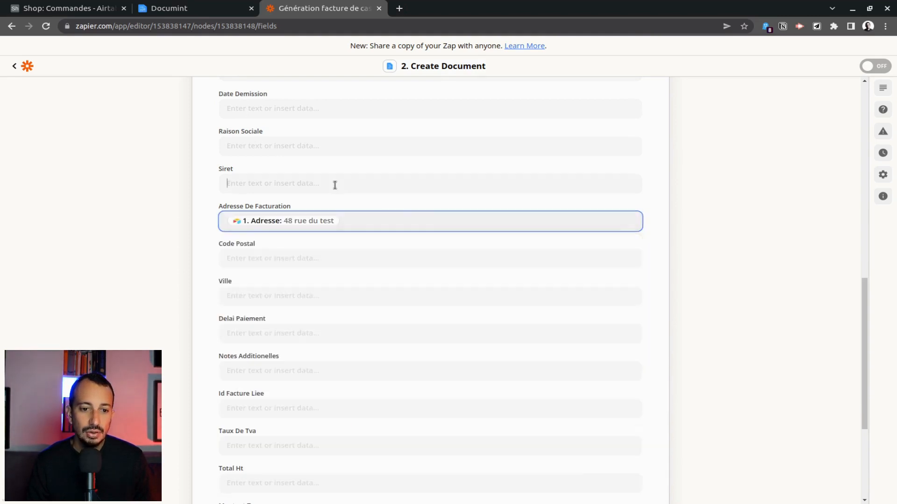
click(293, 147)
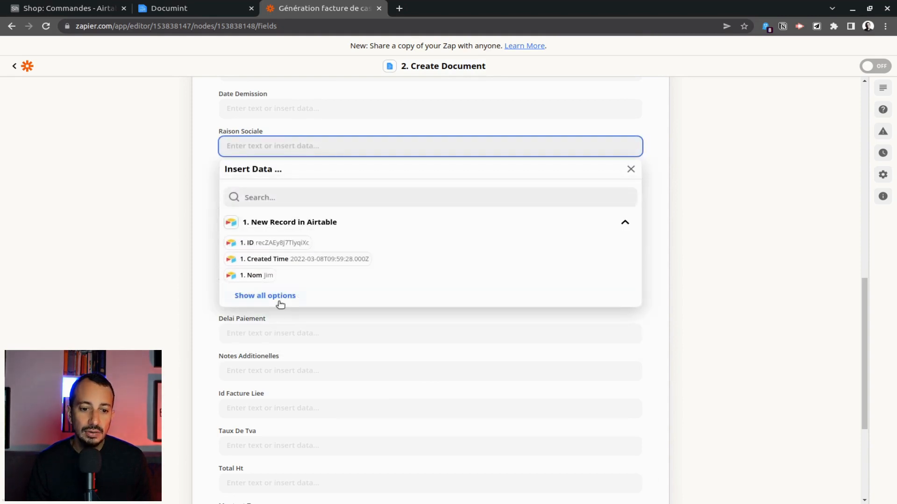
click(278, 298)
click(274, 276)
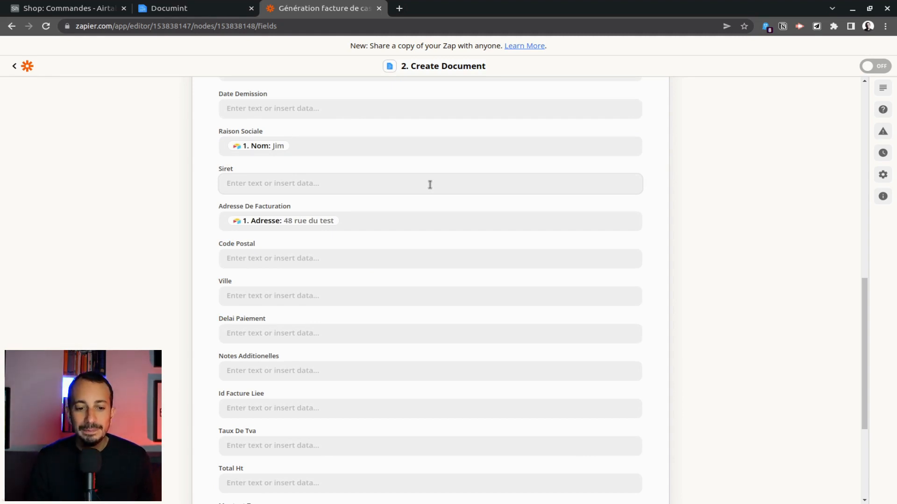
Map the Total Ht field to the Airtable data Montant Total Ht
scroll(327, 215, down, 2)
scroll(500, 192, down, 2)
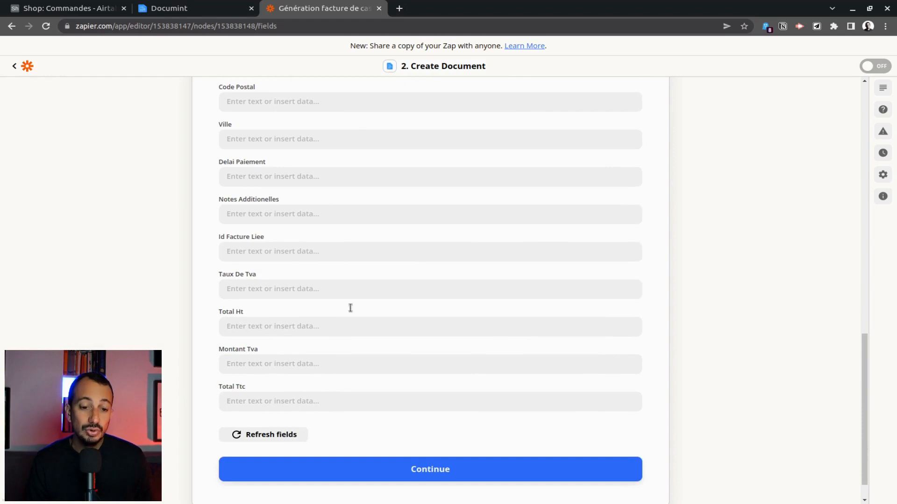
click(256, 402)
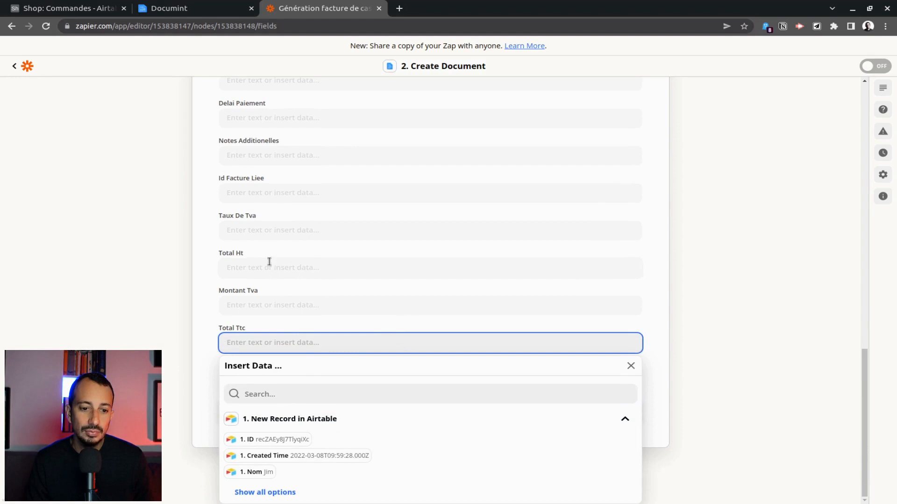
click(286, 442)
scroll(405, 422, down, 2)
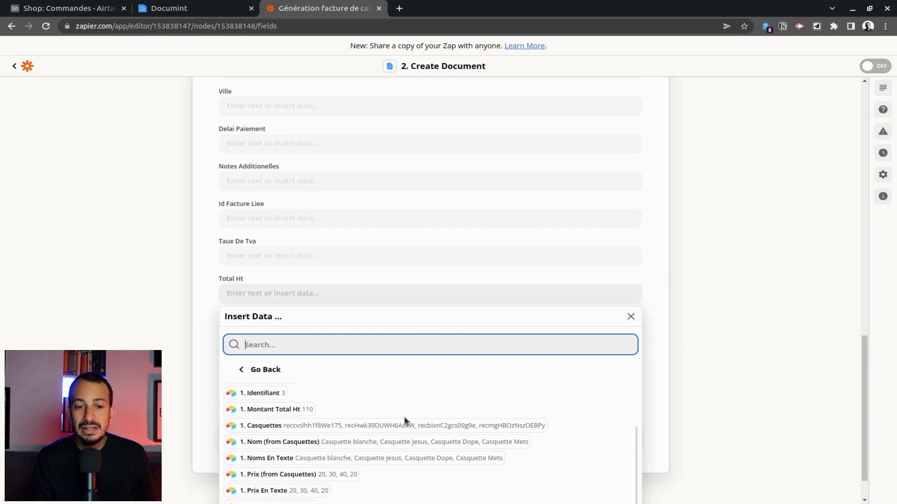
scroll(476, 360, down, 2)
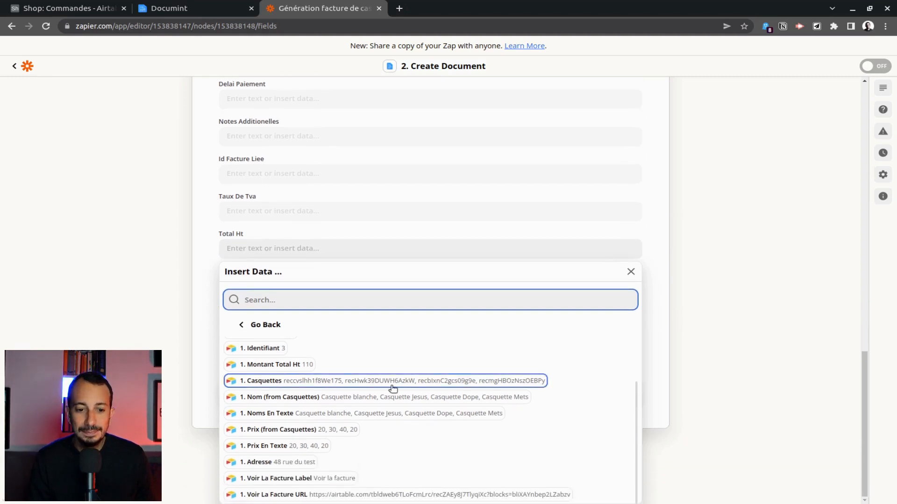
click(293, 368)
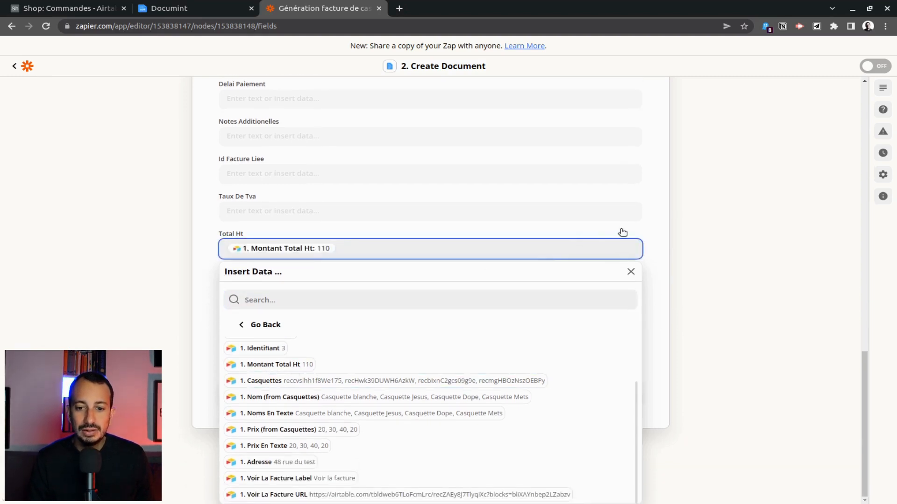
click(631, 272)
Review the variables of the Documint invoice template and the columns of the Airtable Commandes table, and return to Zapier
click(225, 9)
scroll(759, 275, down, 4)
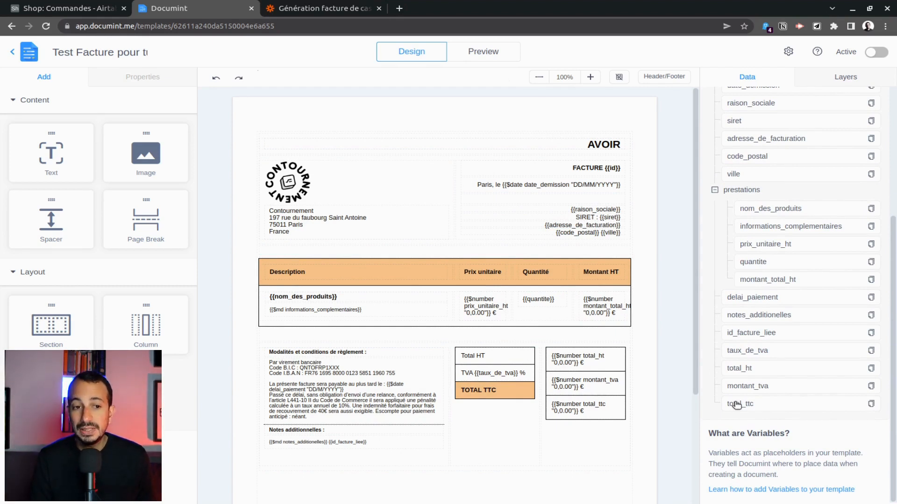
click(107, 7)
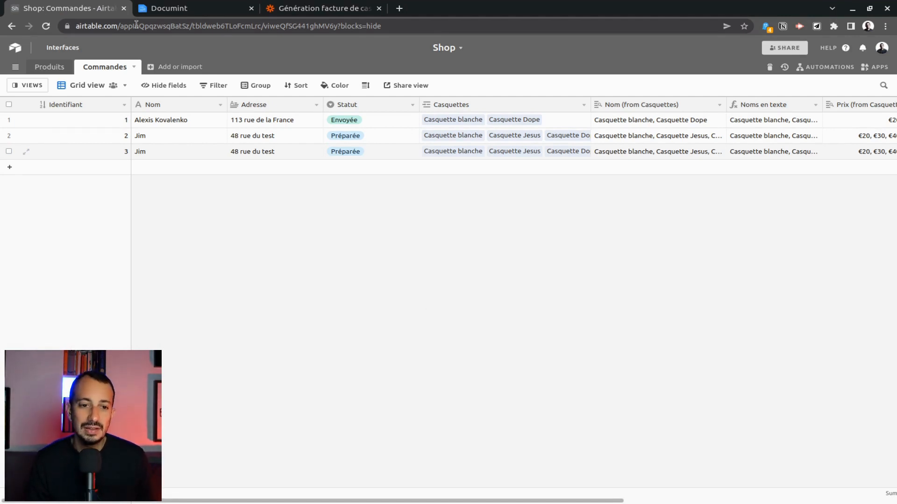
click(322, 8)
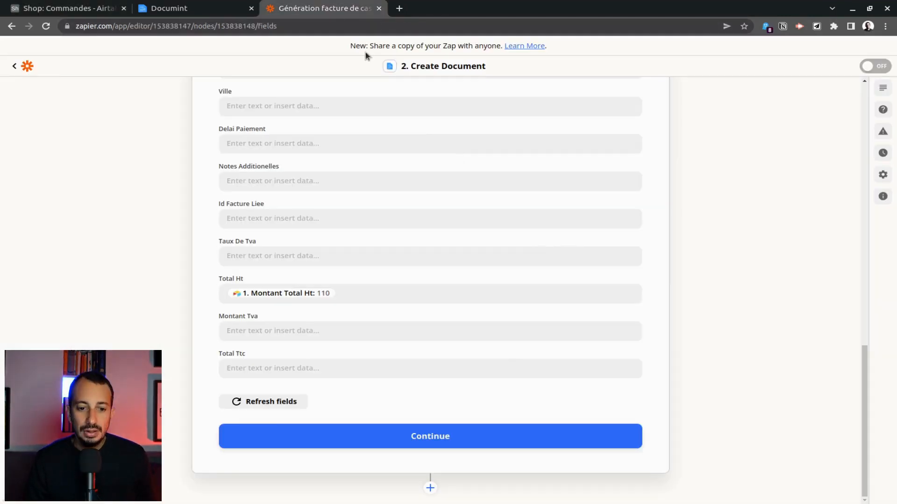
Confirm the Create Document field setup and test the action by sending a document to Documint
click(385, 437)
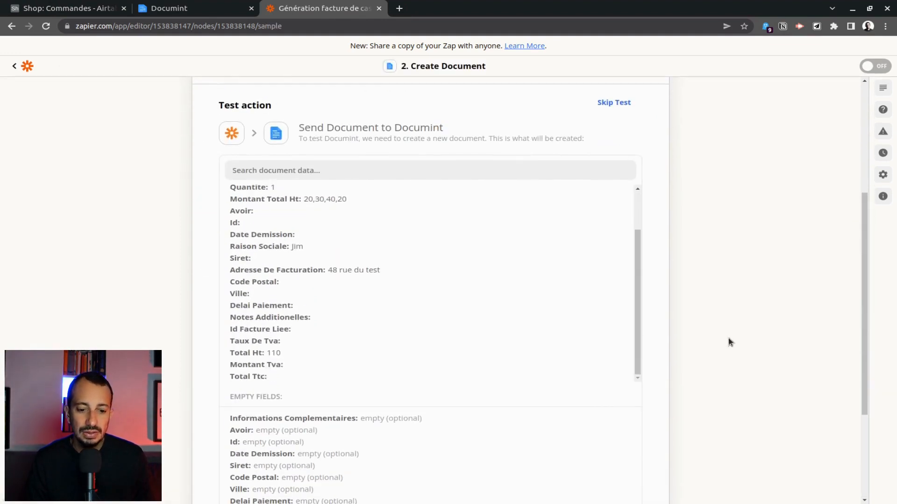
scroll(549, 392, down, 3)
click(314, 443)
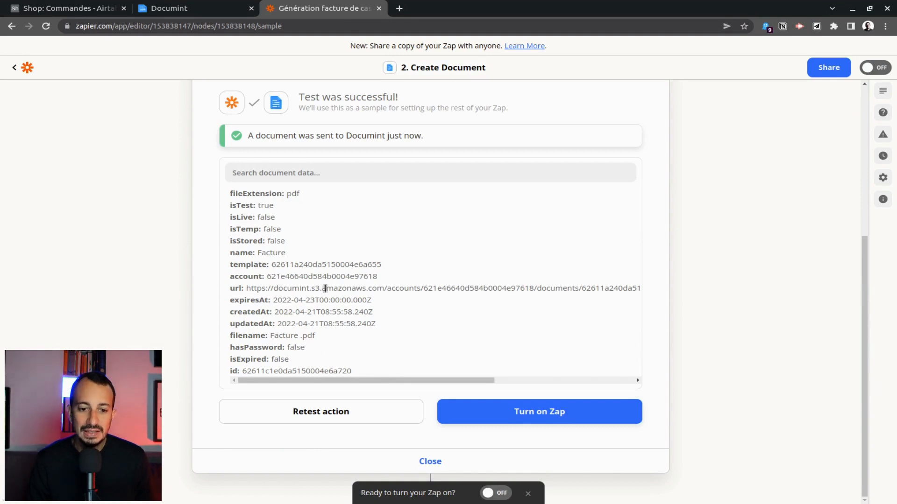
Copy the document url from the test result, open it in a new browser tab and examine the generated invoice PDF
triple_click(260, 289)
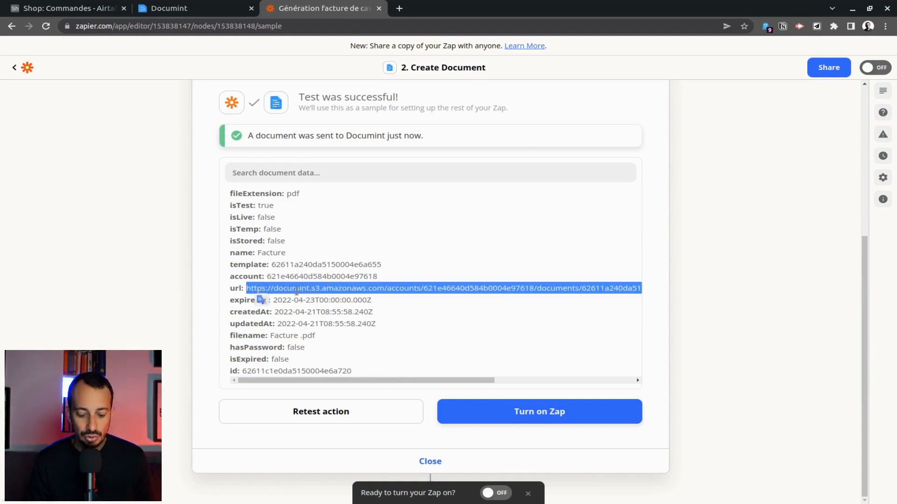
key(ctrl+c)
key(ctrl+t)
key(ctrl+v)
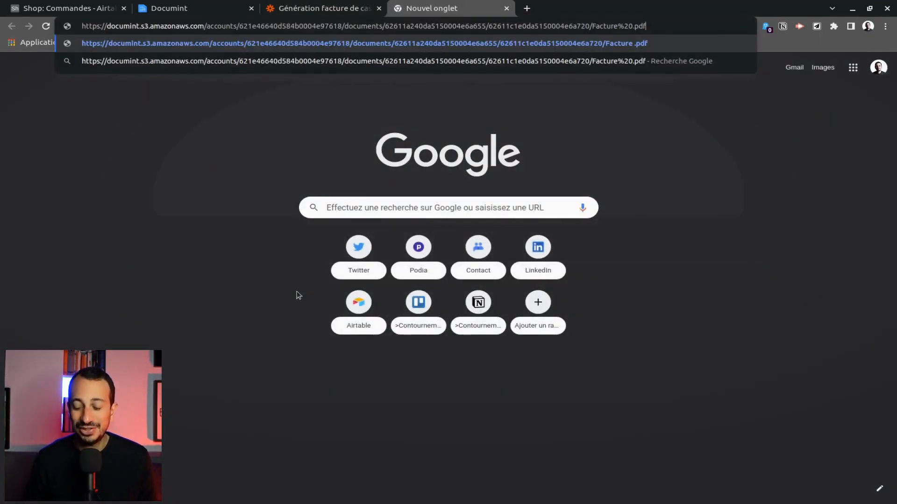
key(Return)
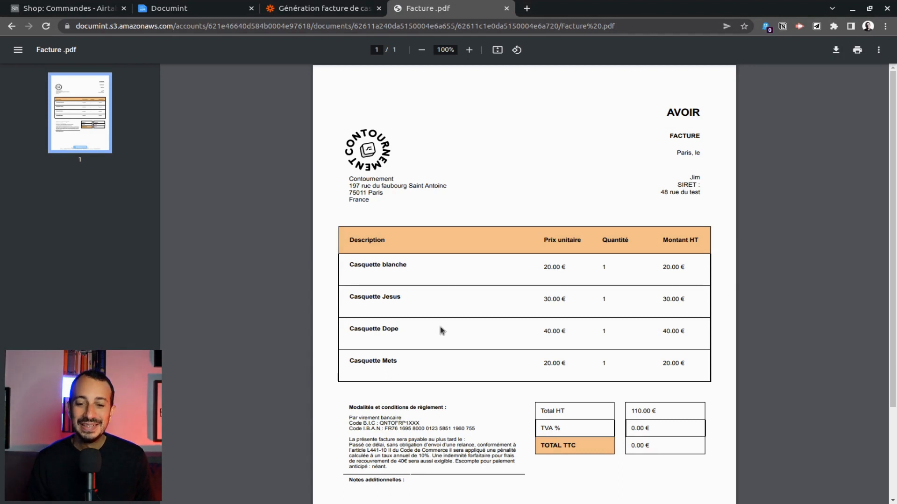
scroll(500, 180, down, 2)
scroll(500, 180, up, 2)
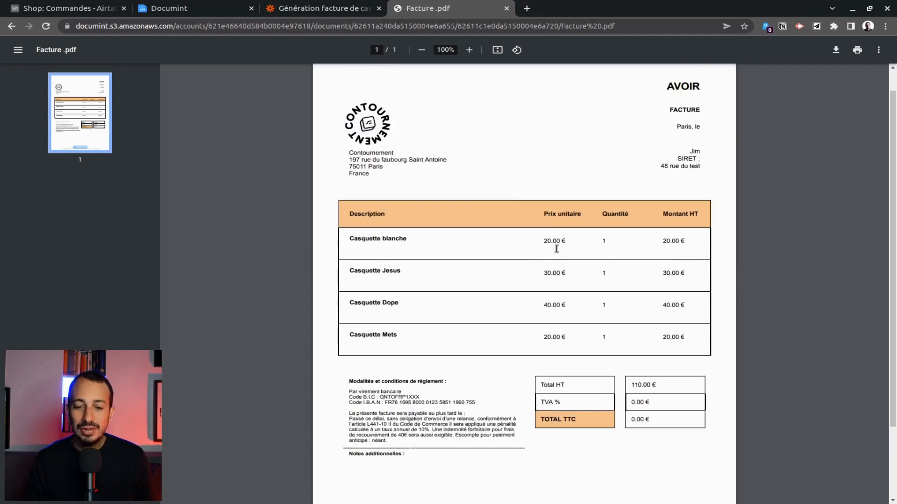
Compare the field mapping of the Create Document action with the generated invoice PDF and the Documint template
click(300, 12)
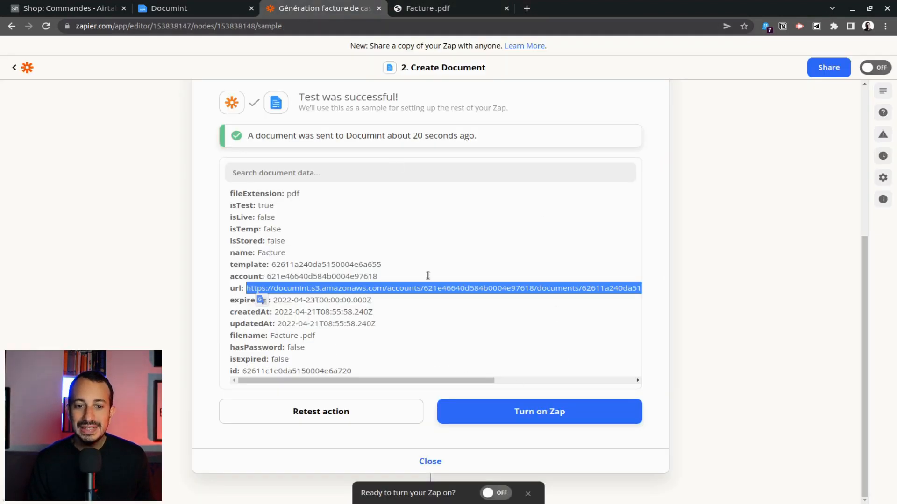
scroll(414, 195, up, 3)
click(332, 170)
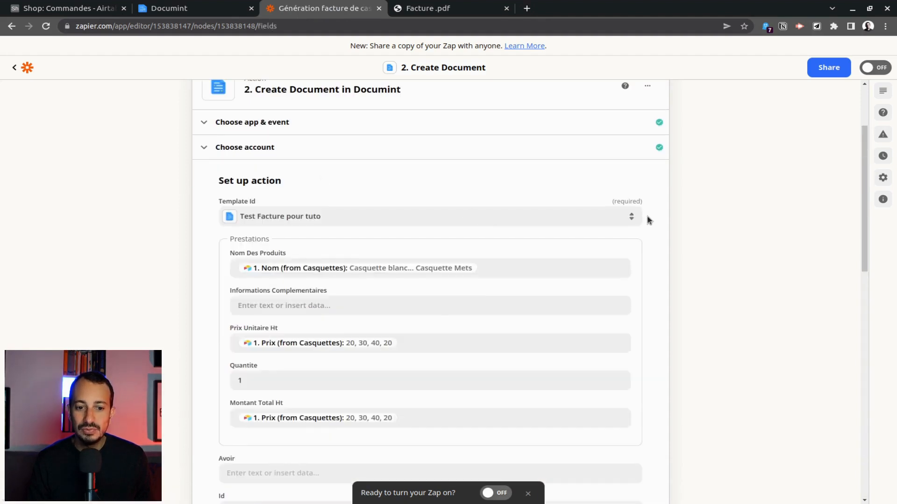
scroll(462, 186, down, 2)
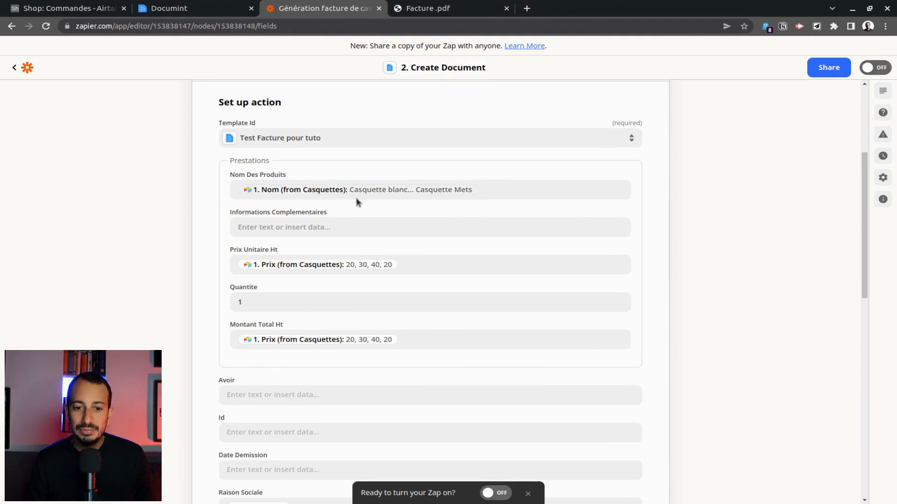
click(416, 11)
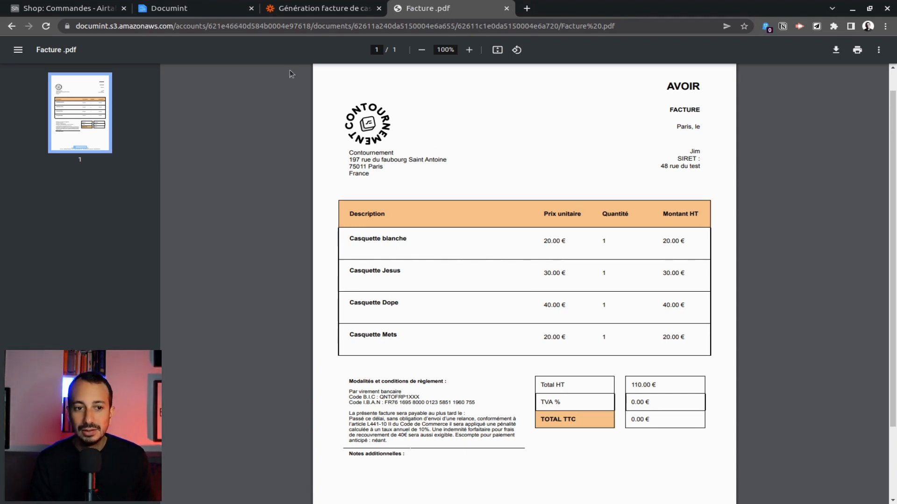
click(187, 8)
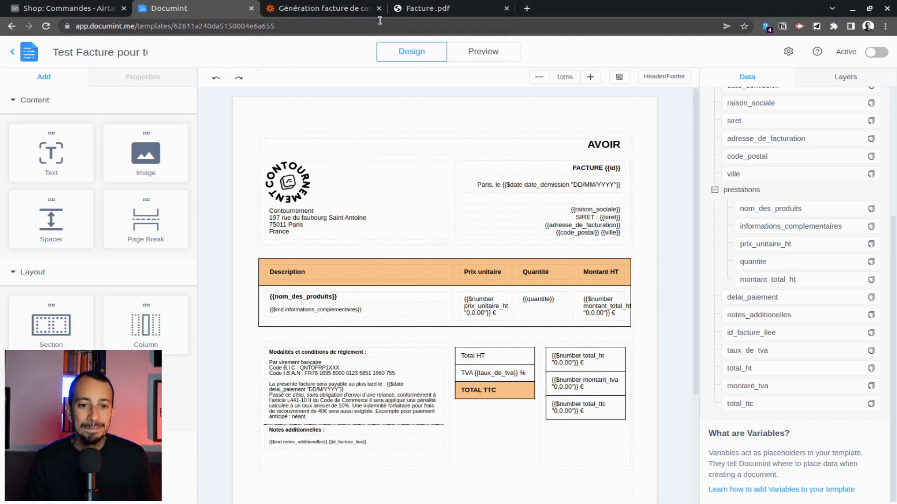
click(408, 12)
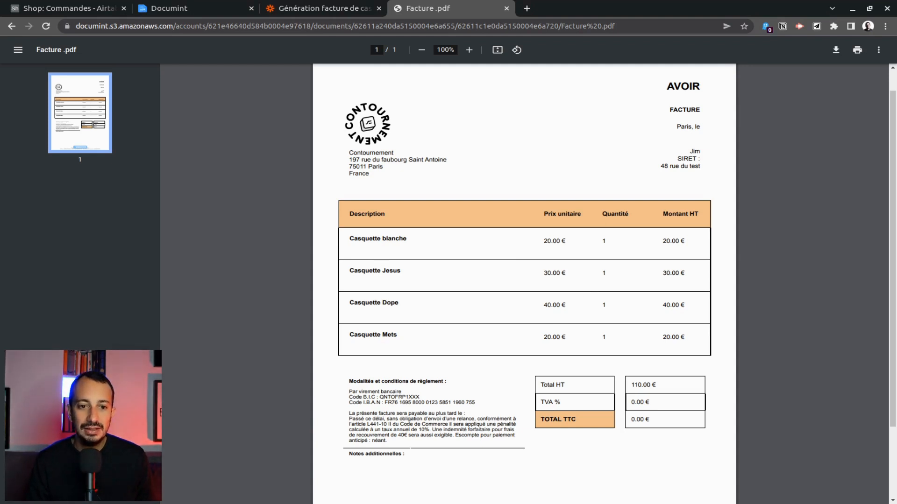
Switch to Airtable and add an Attachment field named Facture at the end of the Commandes table
click(319, 10)
click(89, 14)
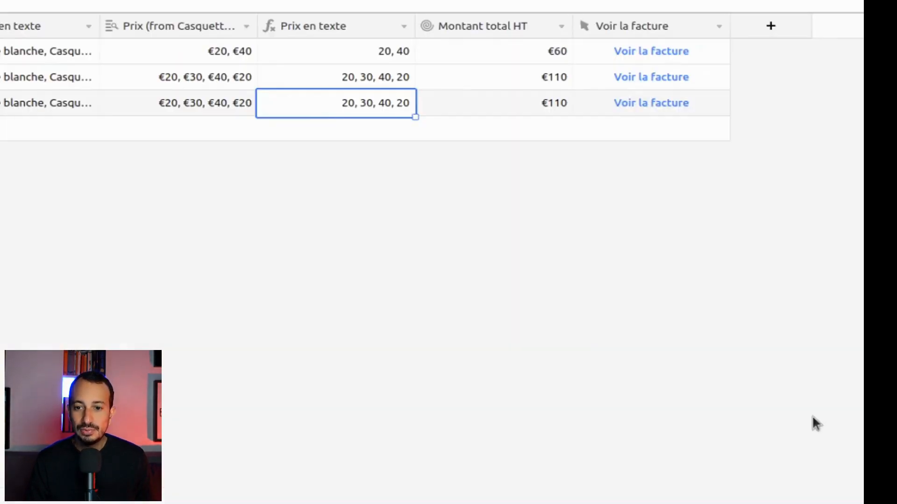
click(781, 26)
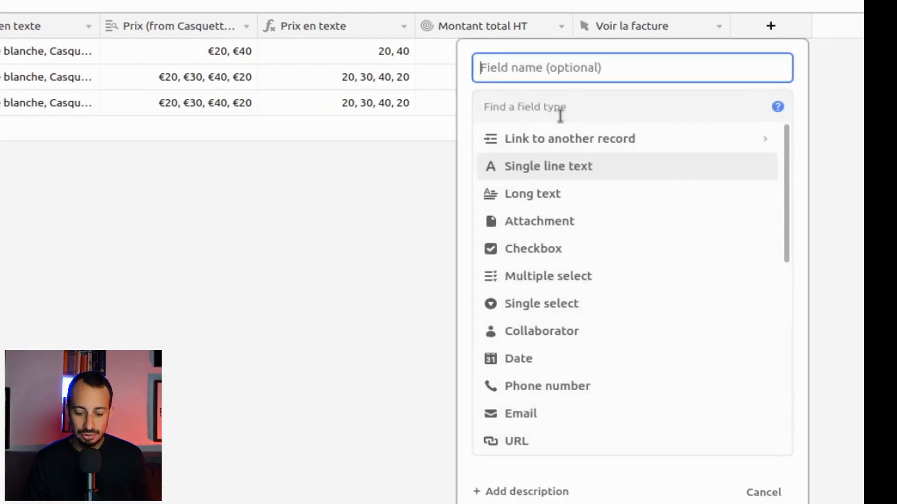
text(Facture)
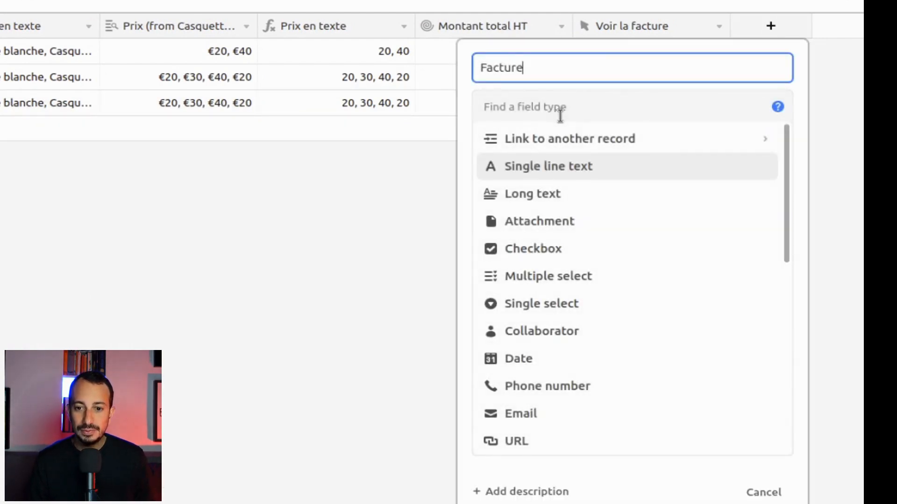
scroll(609, 313, down, 4)
scroll(596, 281, up, 4)
click(602, 221)
click(759, 198)
Switch to Zapier, close the Create Document step and add an Airtable action after it with the Update Record event
click(318, 8)
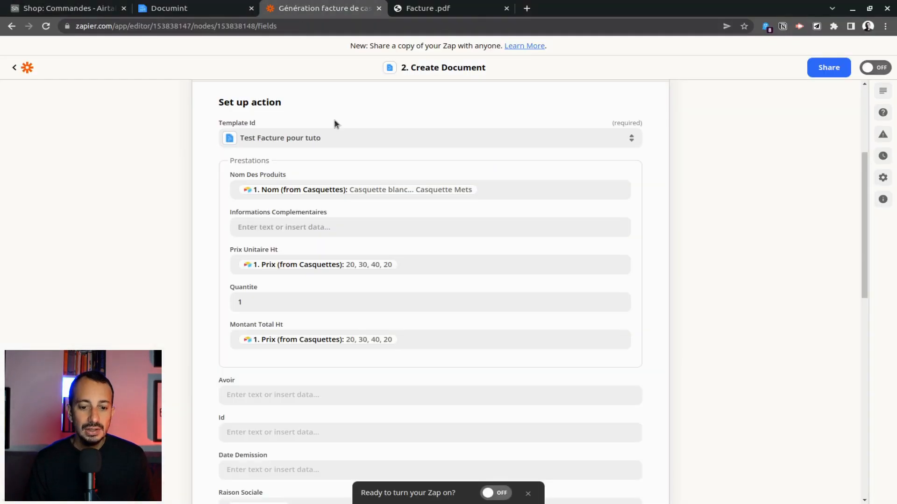
scroll(576, 344, down, 15)
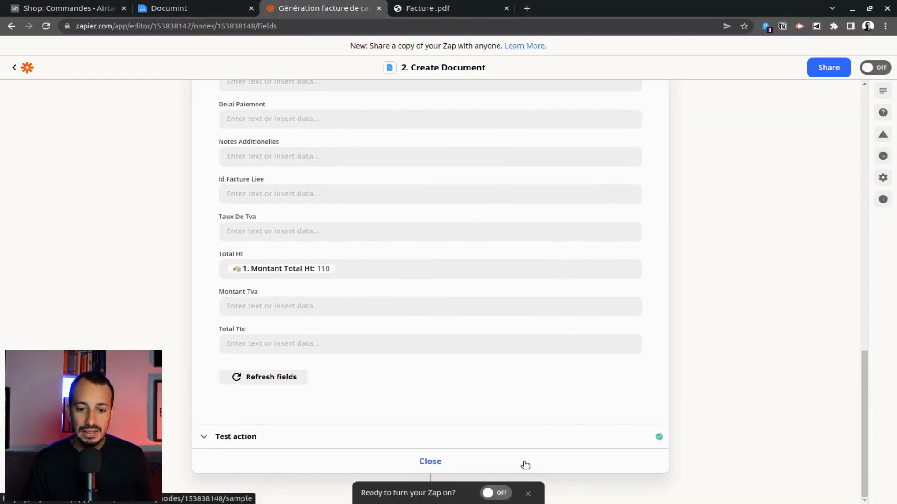
click(479, 472)
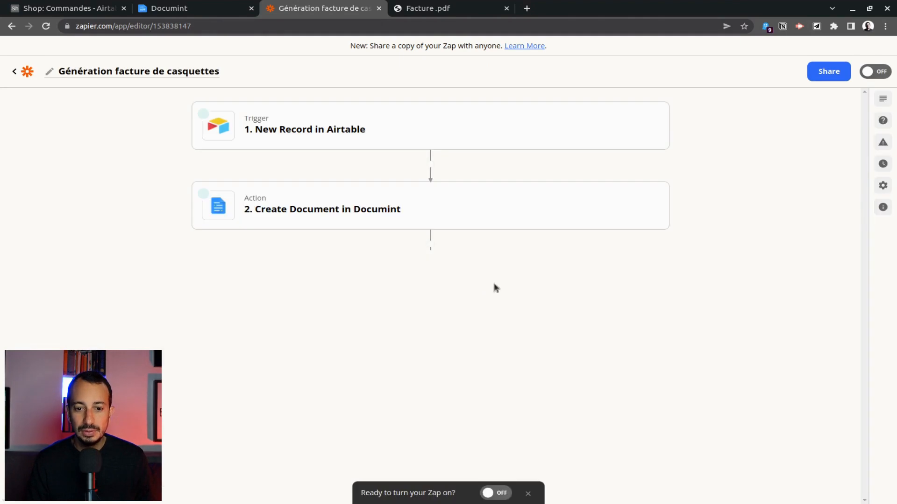
click(430, 245)
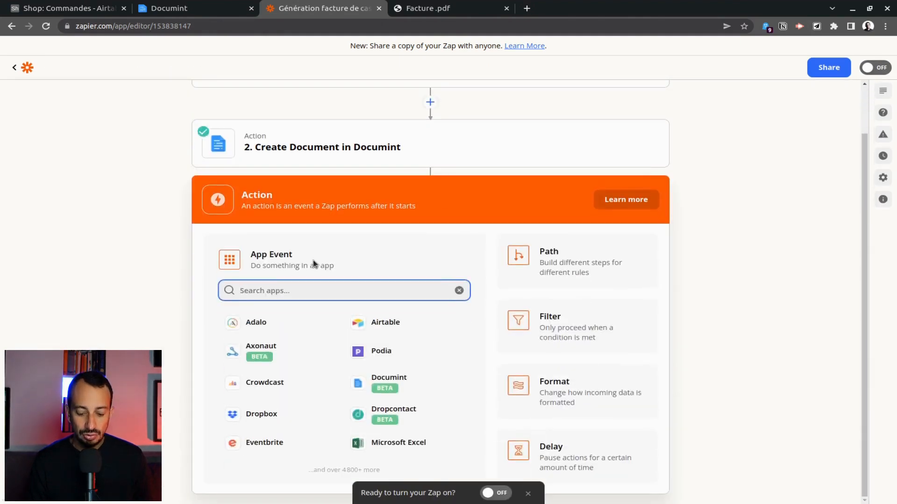
text(au)
key(BackSpace)
text(irta)
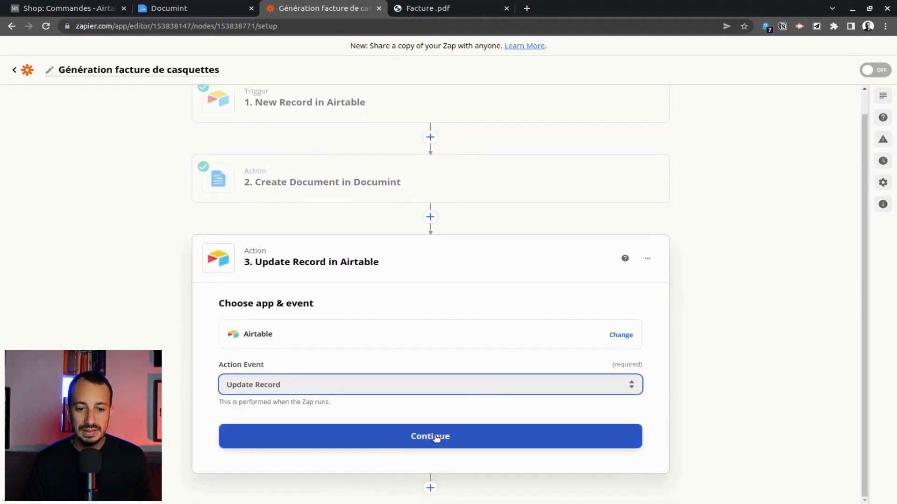
click(430, 438)
Choose the Airtable account labelled with the API key for the Update Record action and continue to the action setup
click(509, 397)
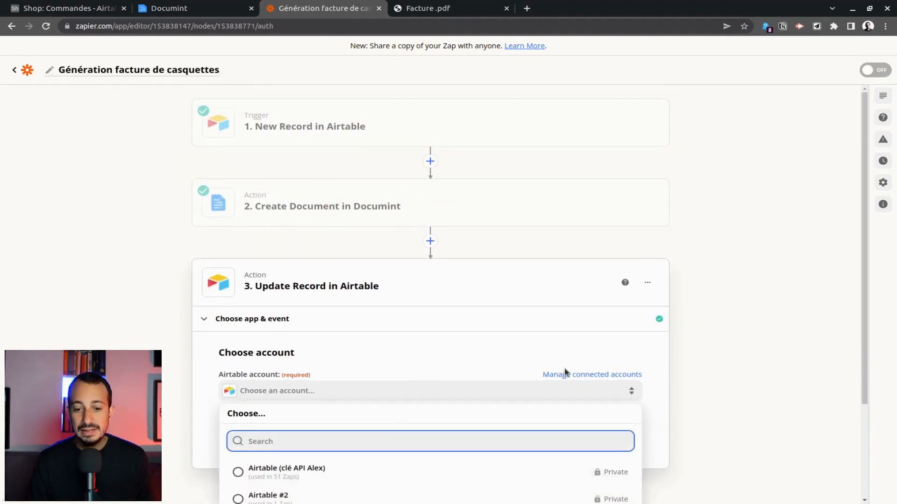
scroll(589, 387, down, 3)
click(616, 401)
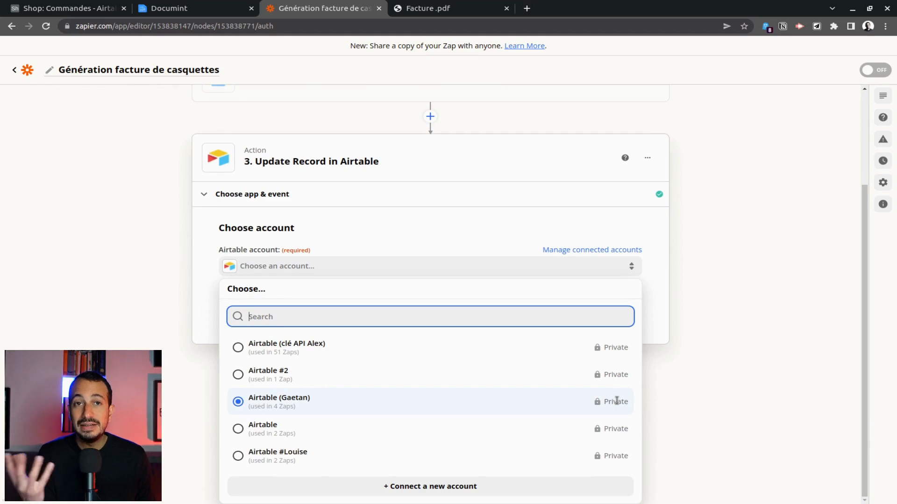
click(360, 369)
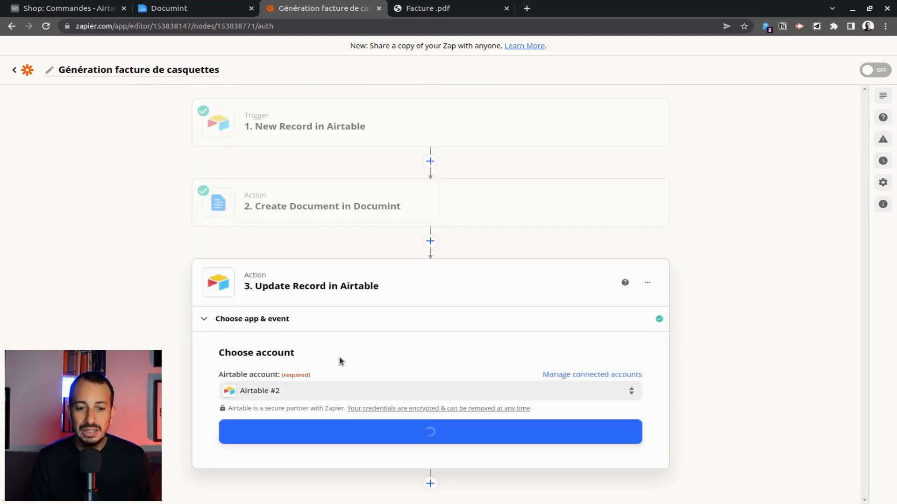
click(326, 390)
click(299, 470)
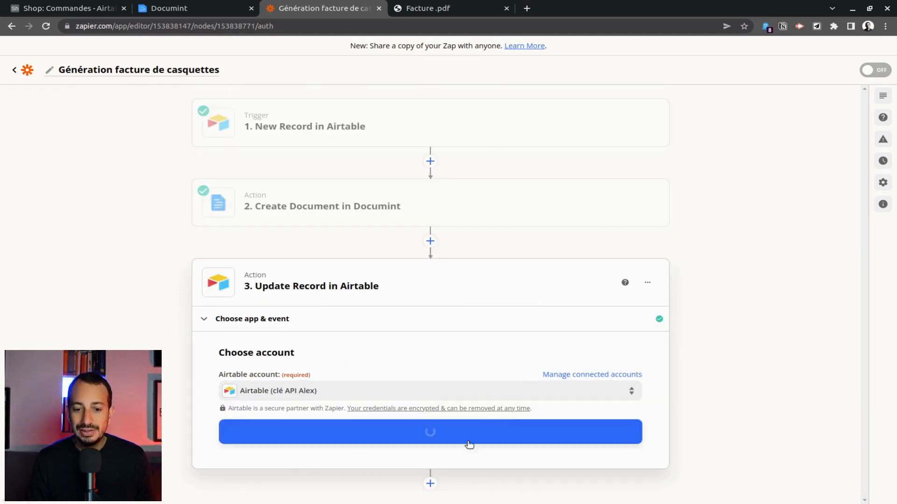
click(453, 434)
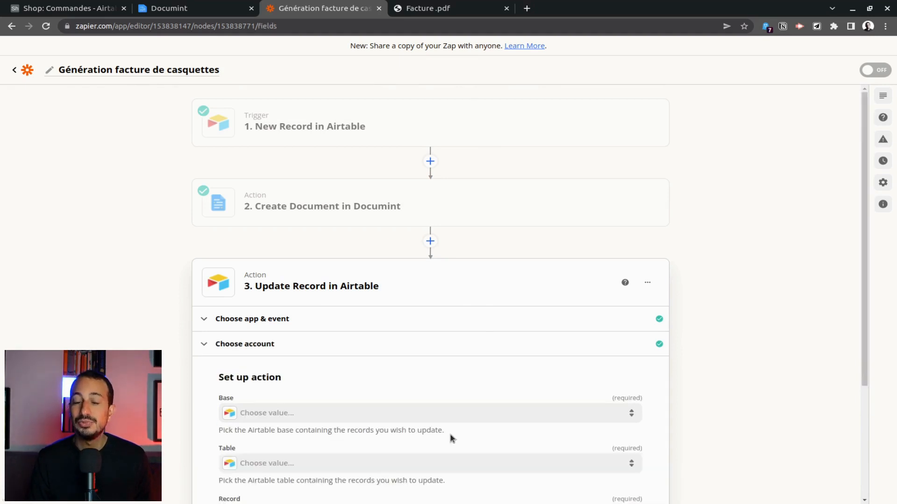
Set the Update Record action's base to Shop and its table to Commandes
scroll(420, 420, down, 3)
click(371, 263)
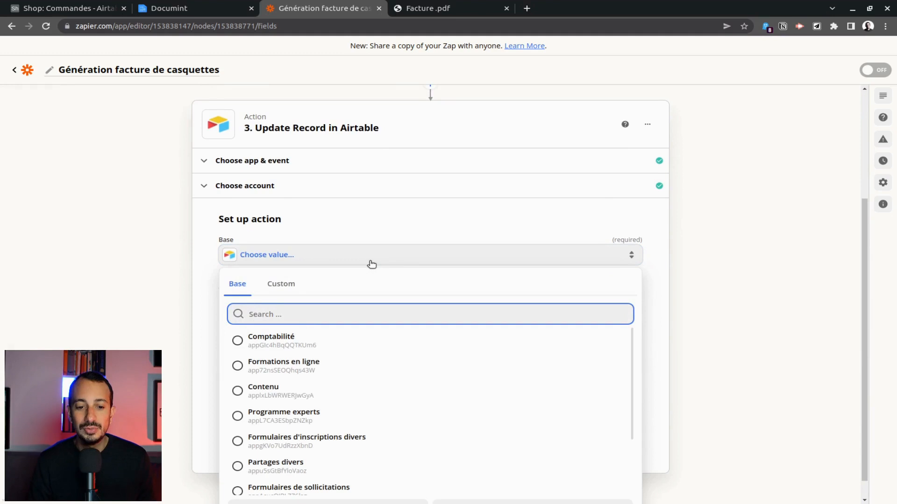
text(shop)
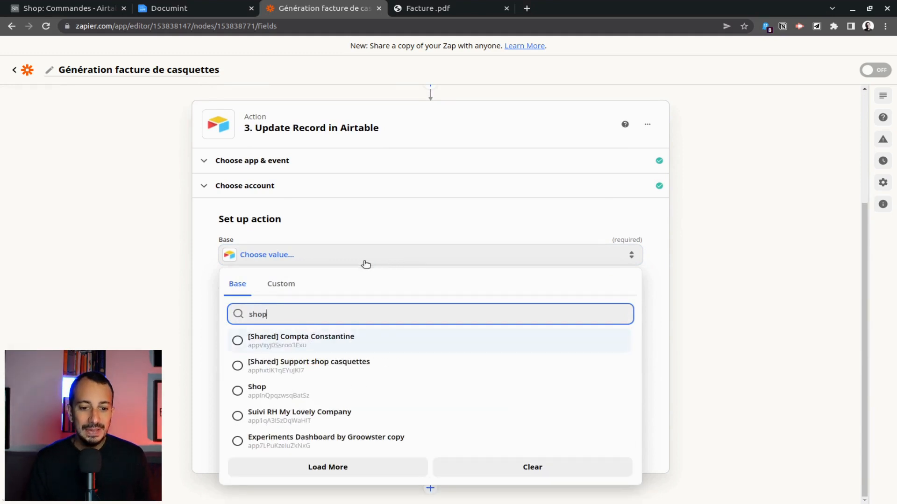
click(328, 391)
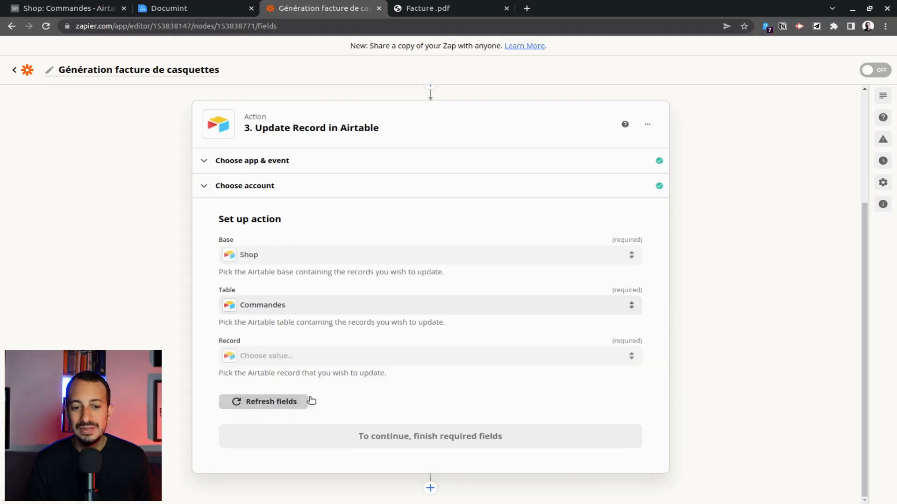
click(306, 402)
Map the Record field to the custom ID value from the New Record in Airtable trigger
click(409, 356)
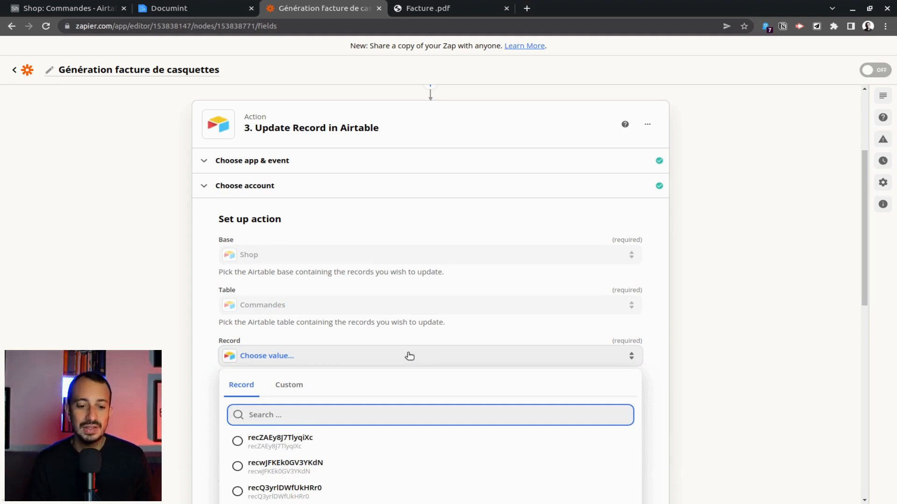
scroll(420, 317, down, 3)
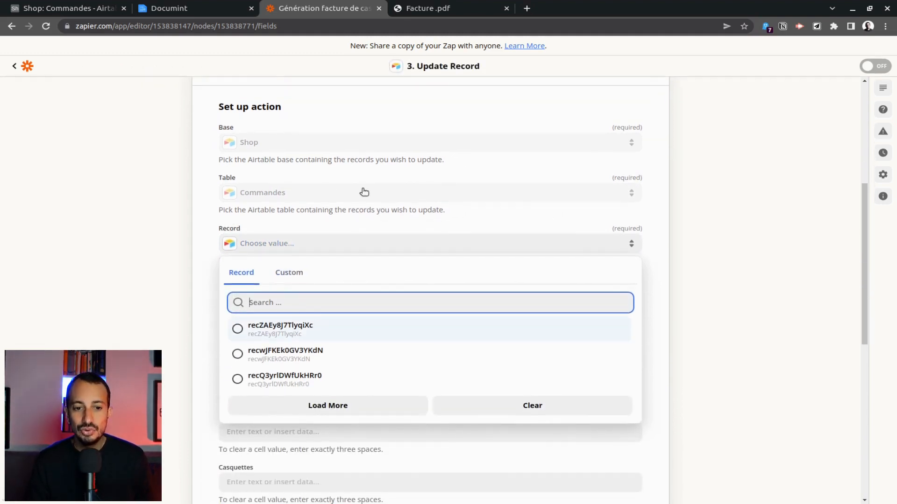
click(302, 273)
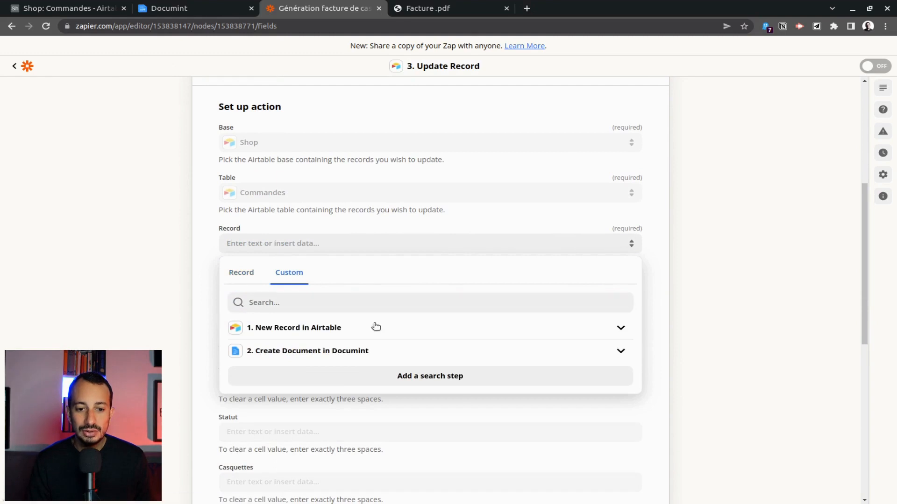
click(311, 328)
click(273, 349)
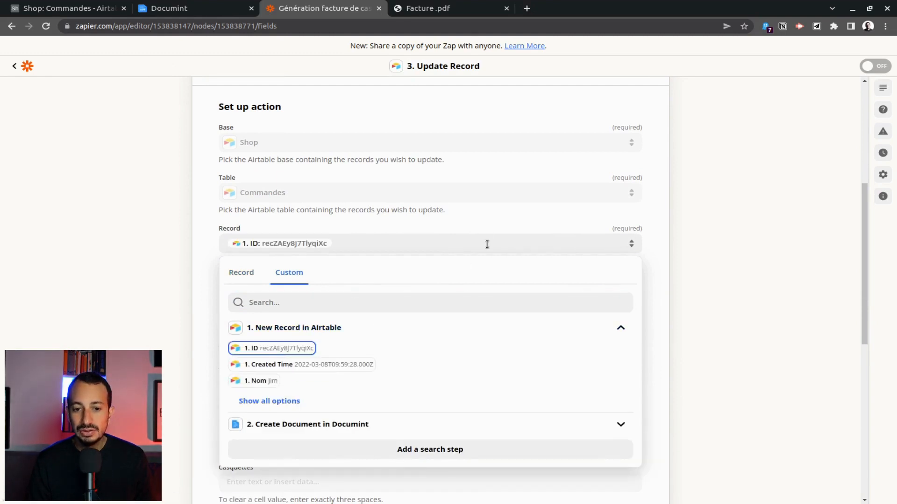
click(598, 223)
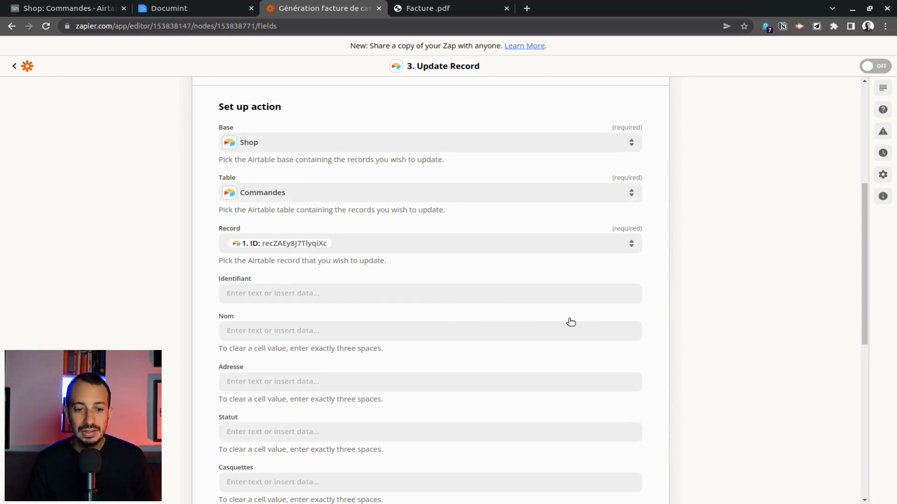
Map the Facture field to the Document Url from the Create Document in Documint step
scroll(571, 322, down, 8)
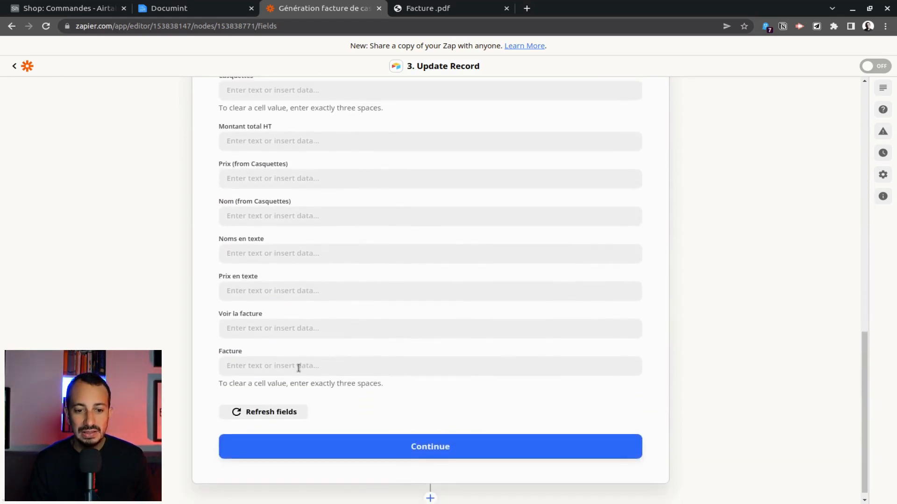
click(300, 368)
click(307, 467)
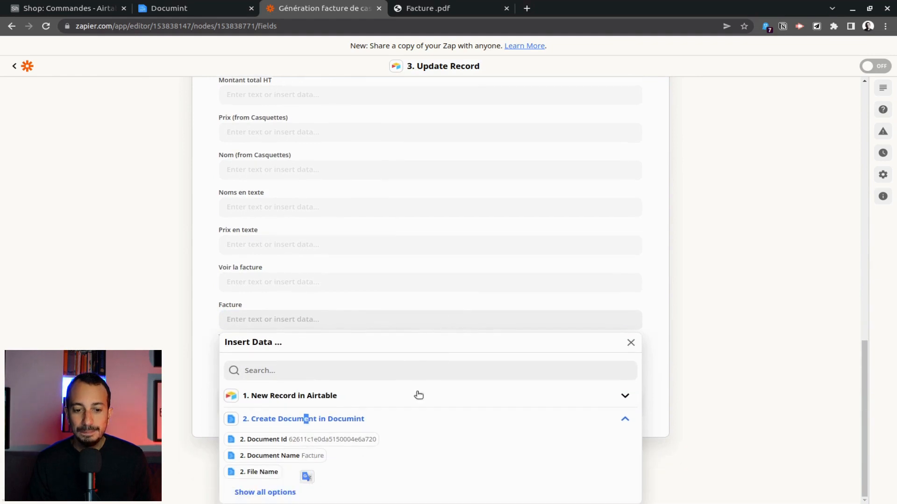
click(278, 492)
scroll(397, 334, down, 2)
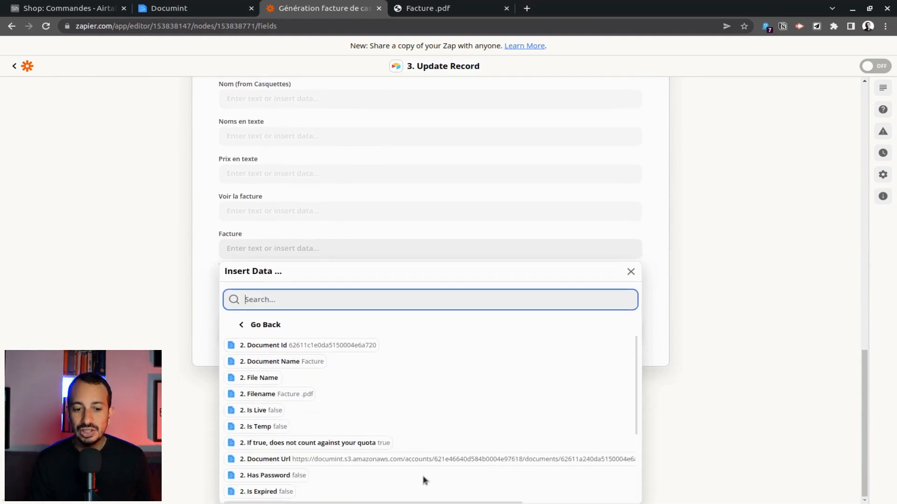
click(394, 461)
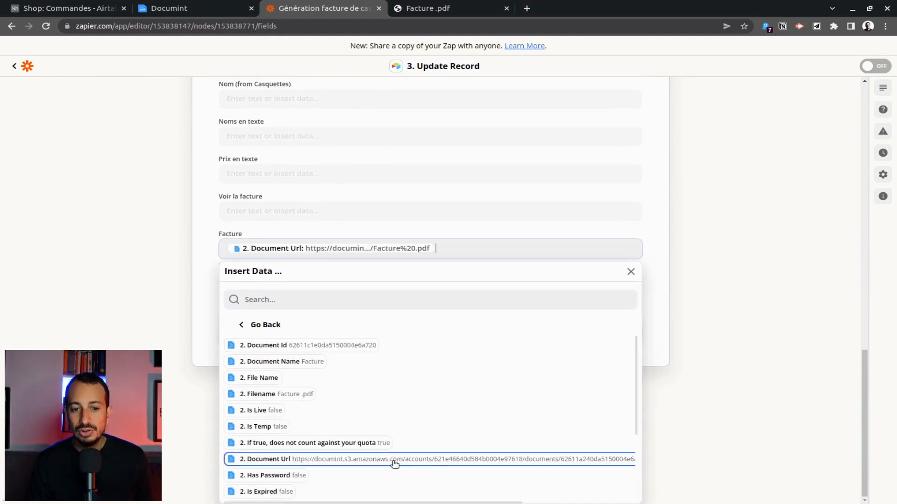
click(656, 249)
Confirm the Update Record setup and test the action by sending the record to Airtable
click(519, 437)
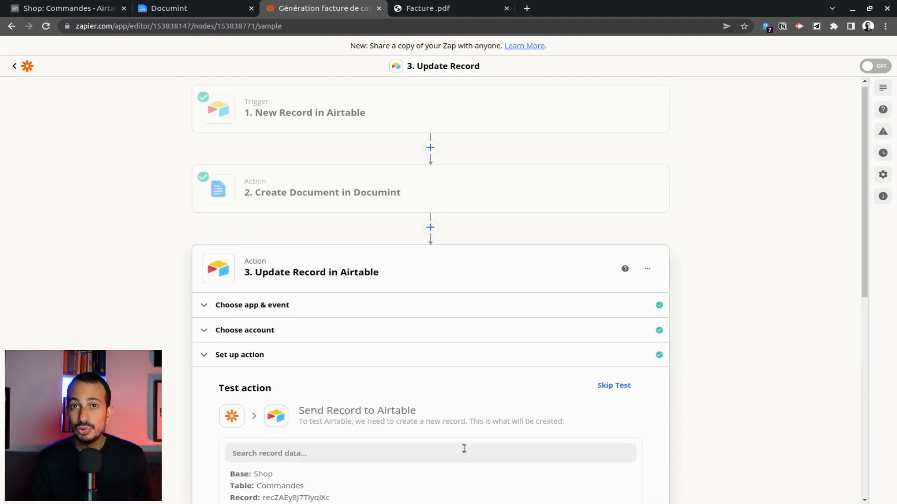
scroll(494, 334, down, 8)
click(316, 447)
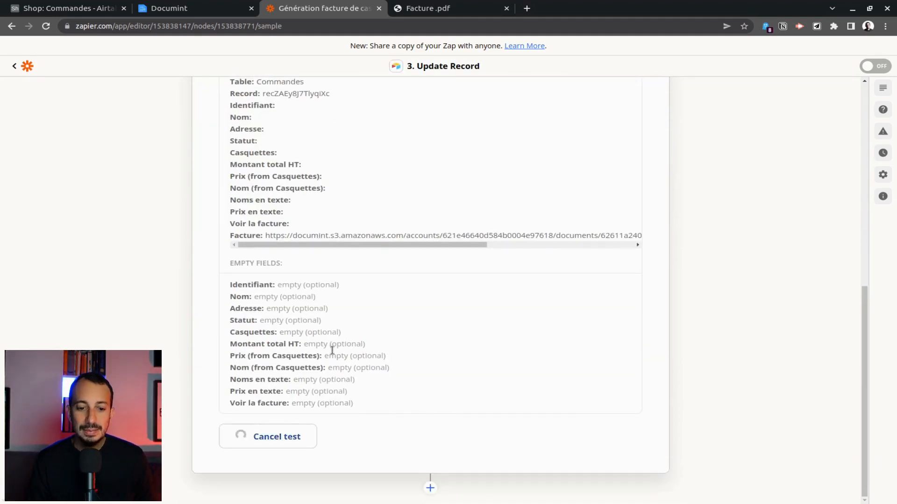
Switch to Airtable and preview the PDF attached in the Facture field of order 3, then close the preview
click(70, 8)
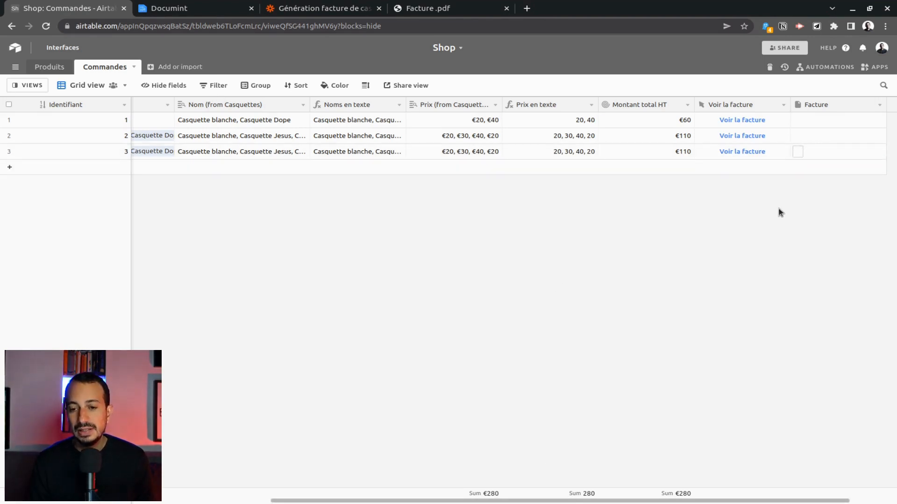
click(799, 151)
click(797, 151)
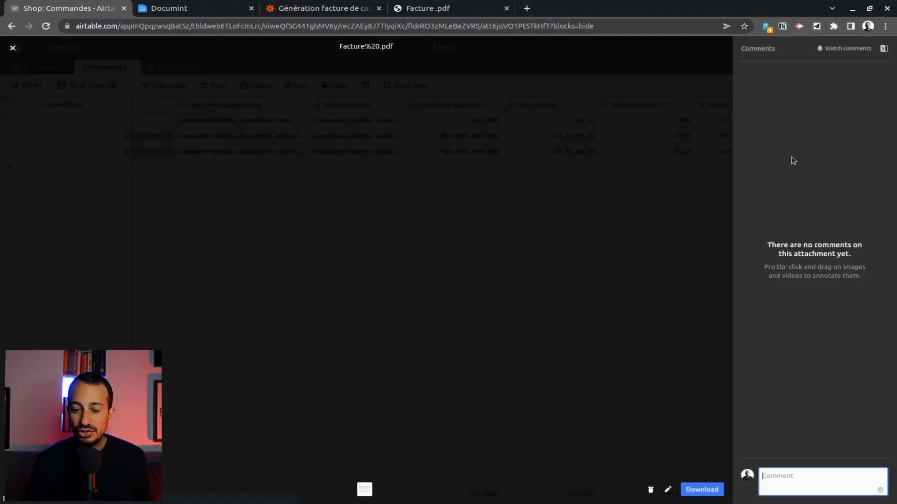
click(13, 48)
Return to Zapier, open the action choices for a step after Update Record, then go back to the Commandes table in Airtable
click(299, 9)
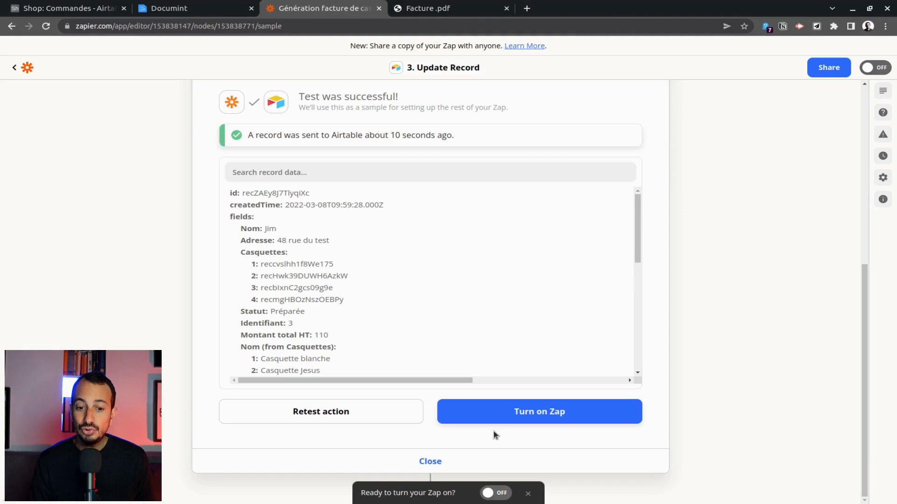
click(534, 497)
click(427, 487)
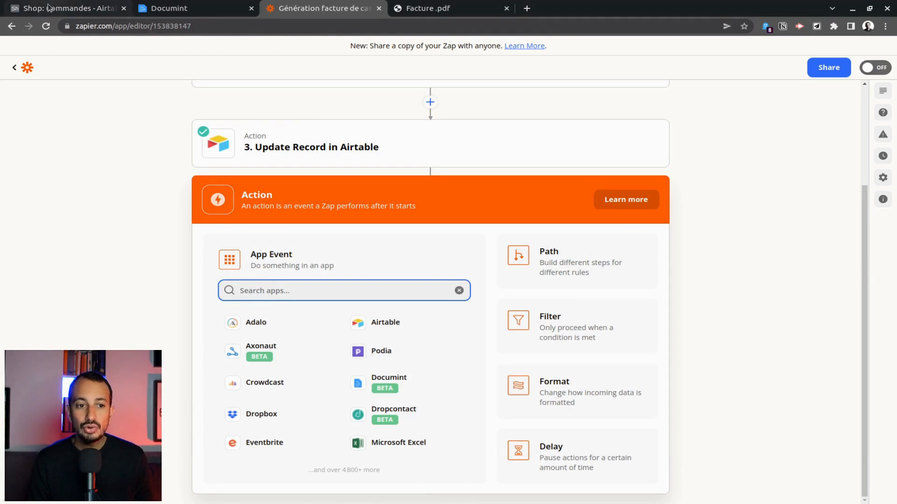
click(65, 9)
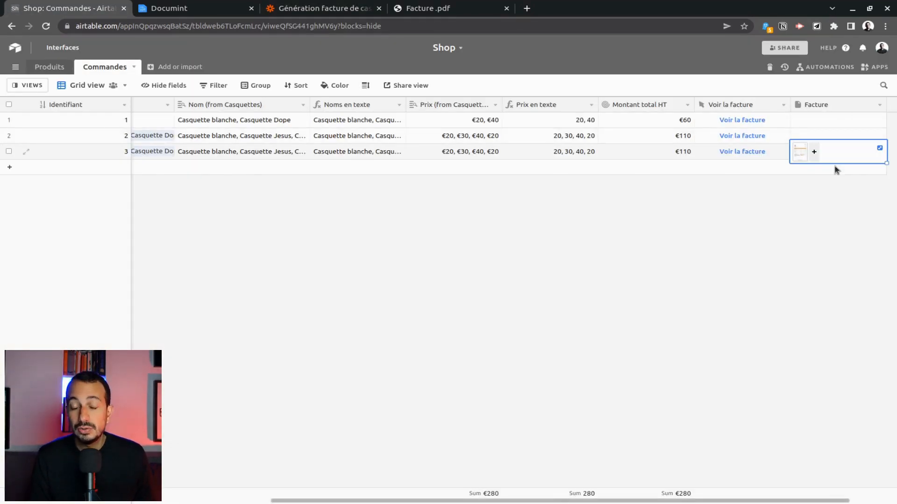